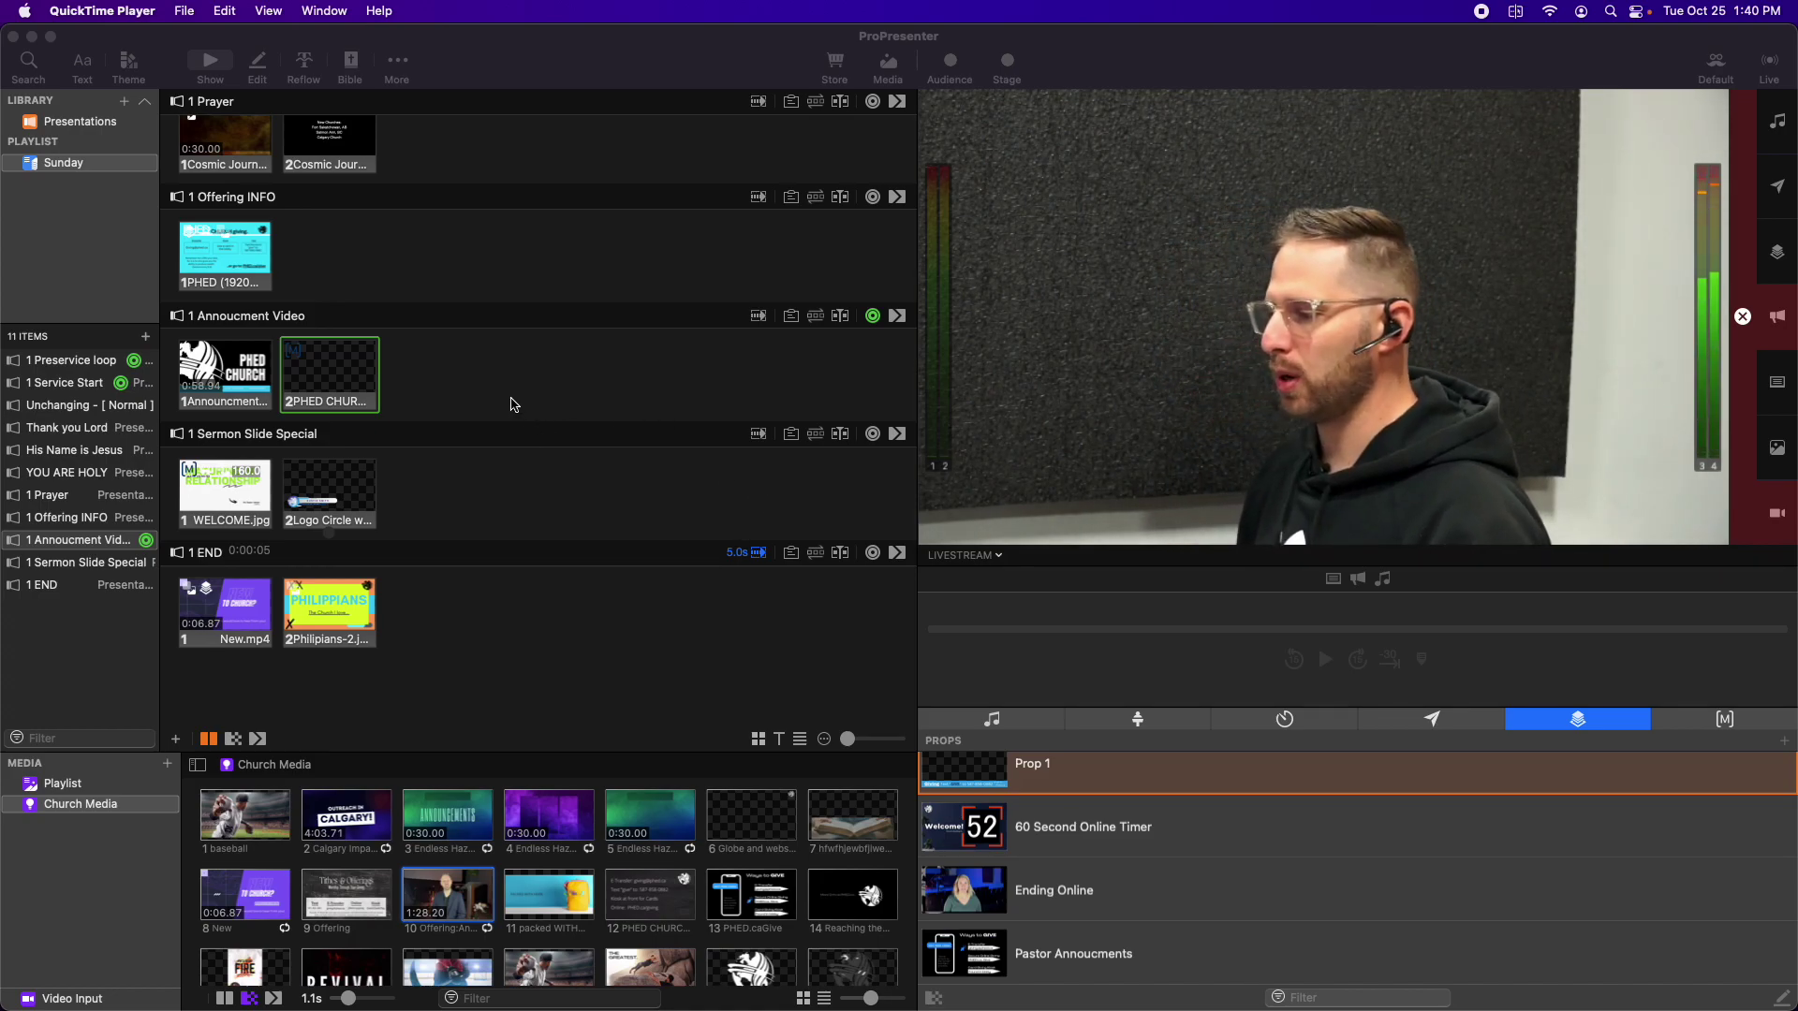
Step: Open the Ending Online prop in ProPresenter's editor
scroll(513, 405, up, 15)
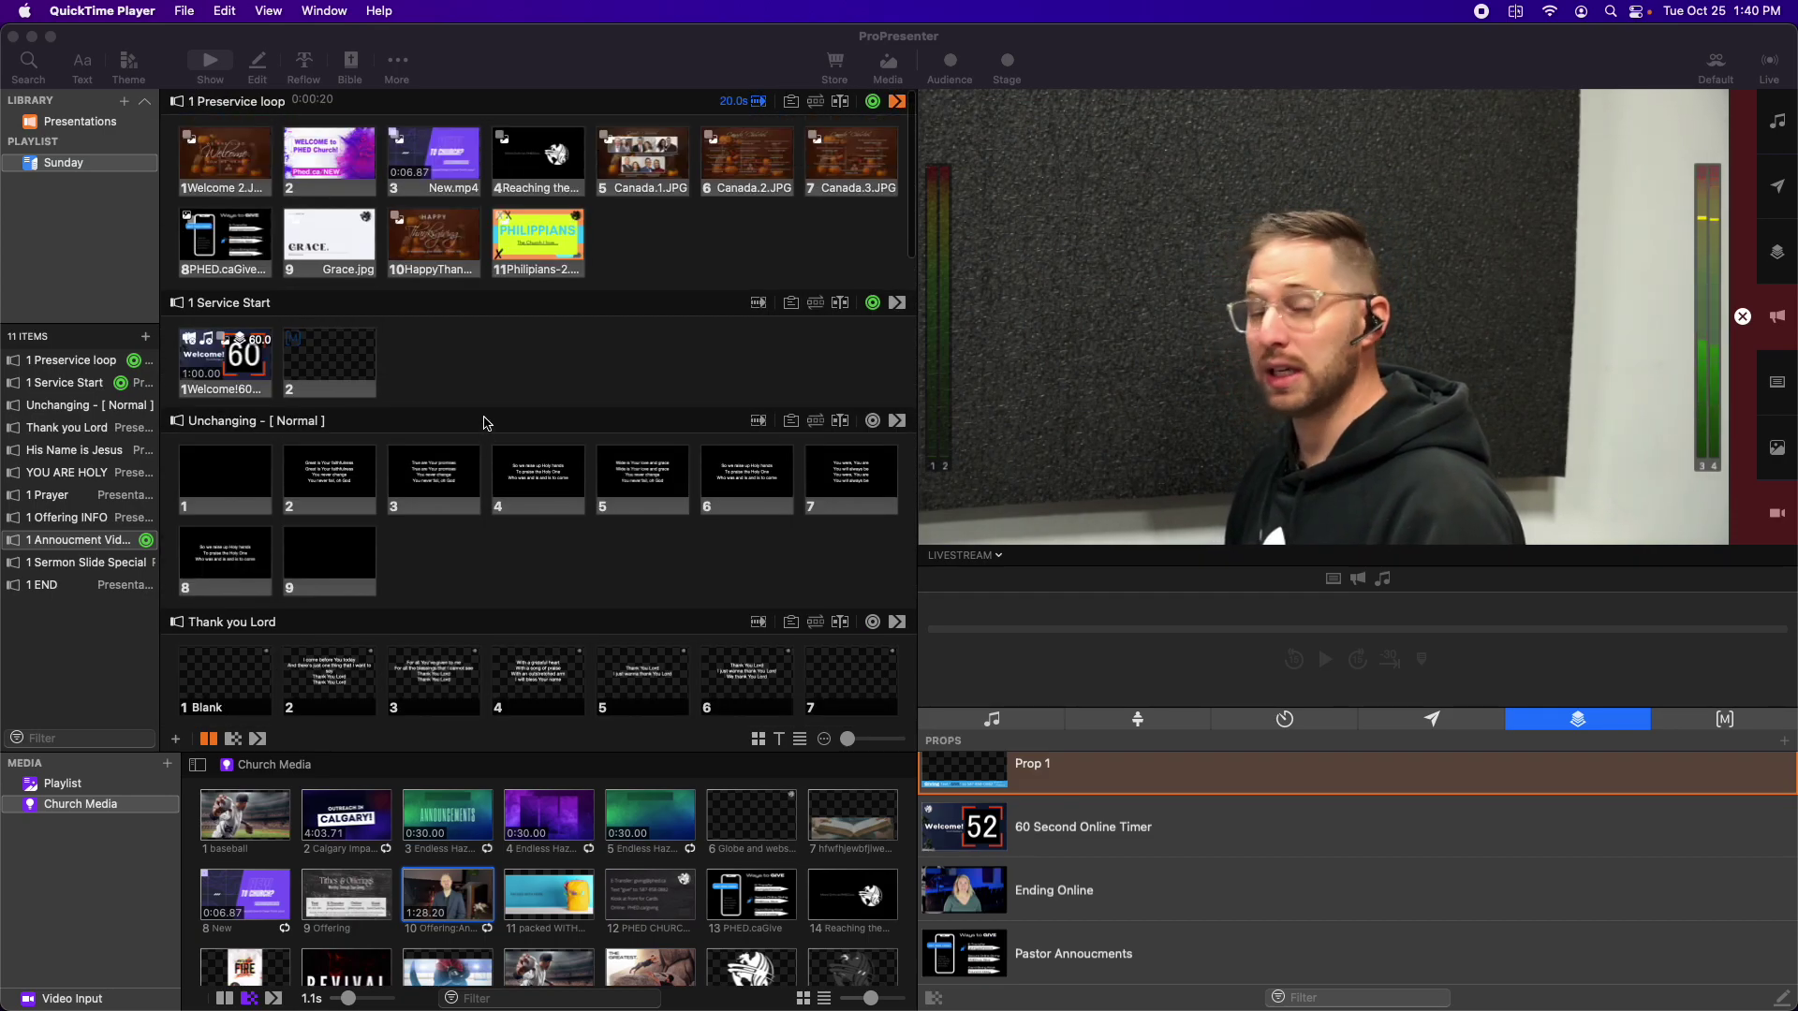
scroll(487, 431, down, 15)
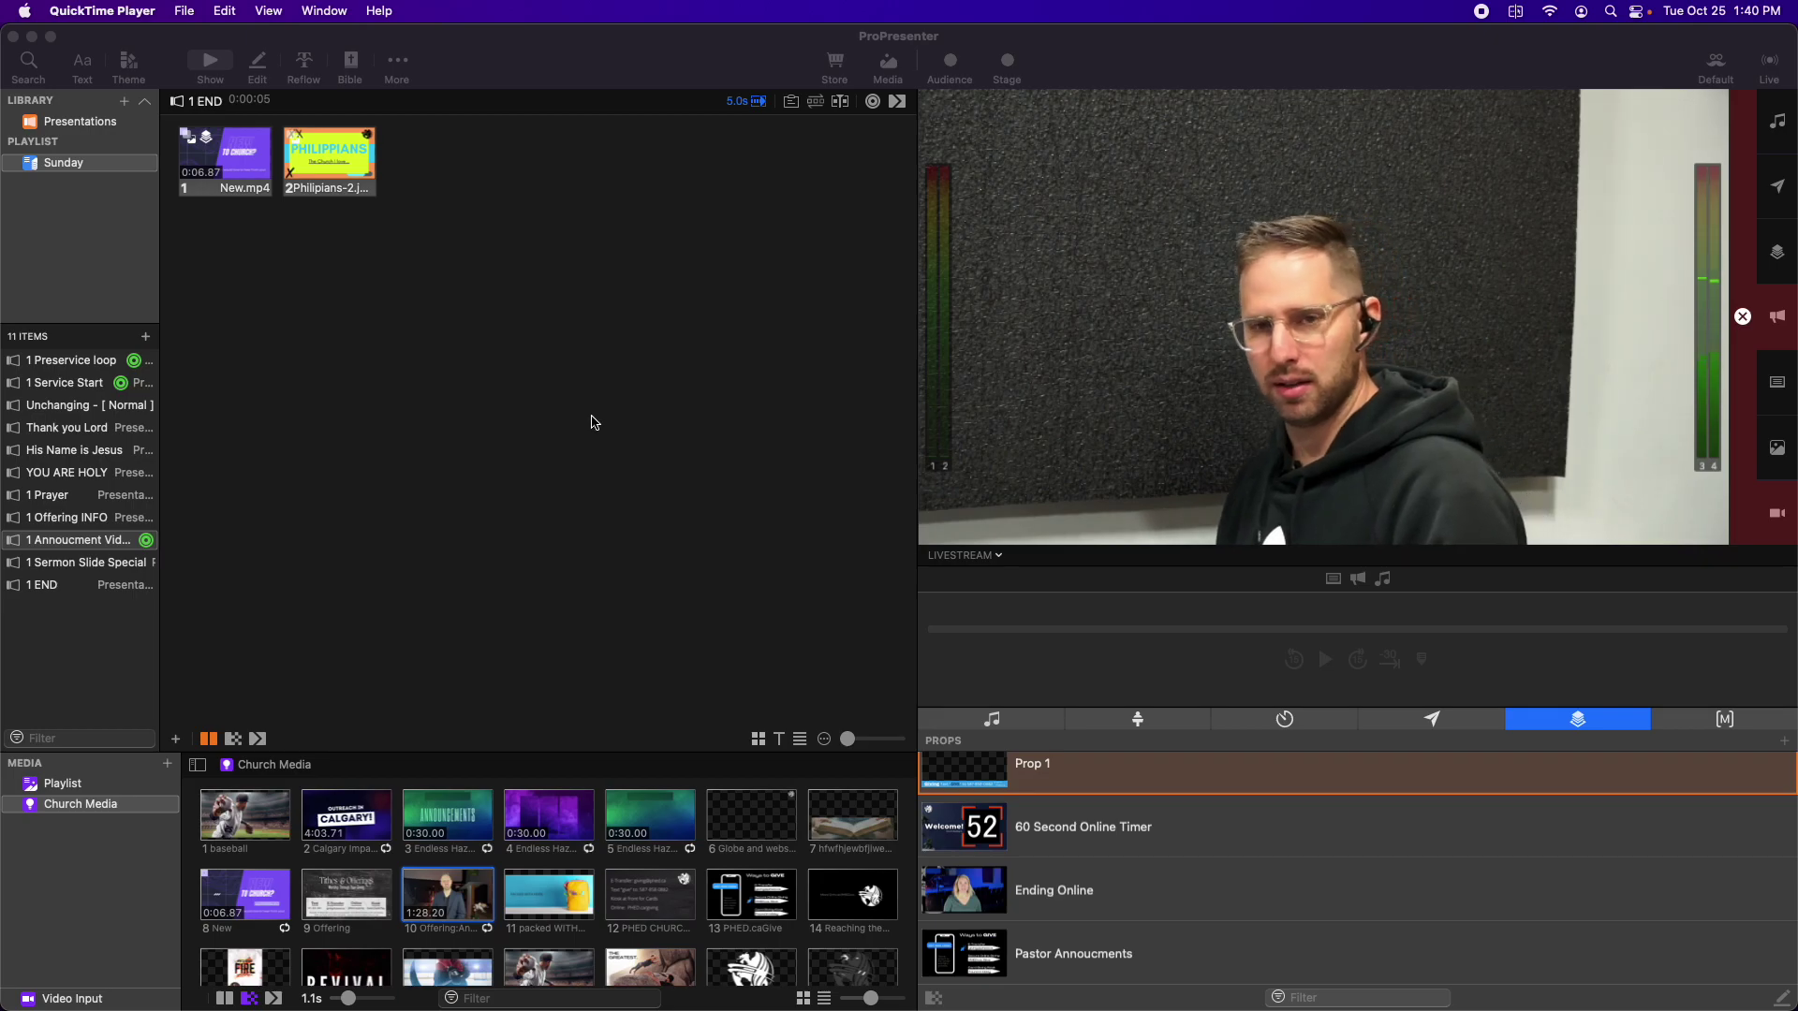
scroll(592, 422, up, 3)
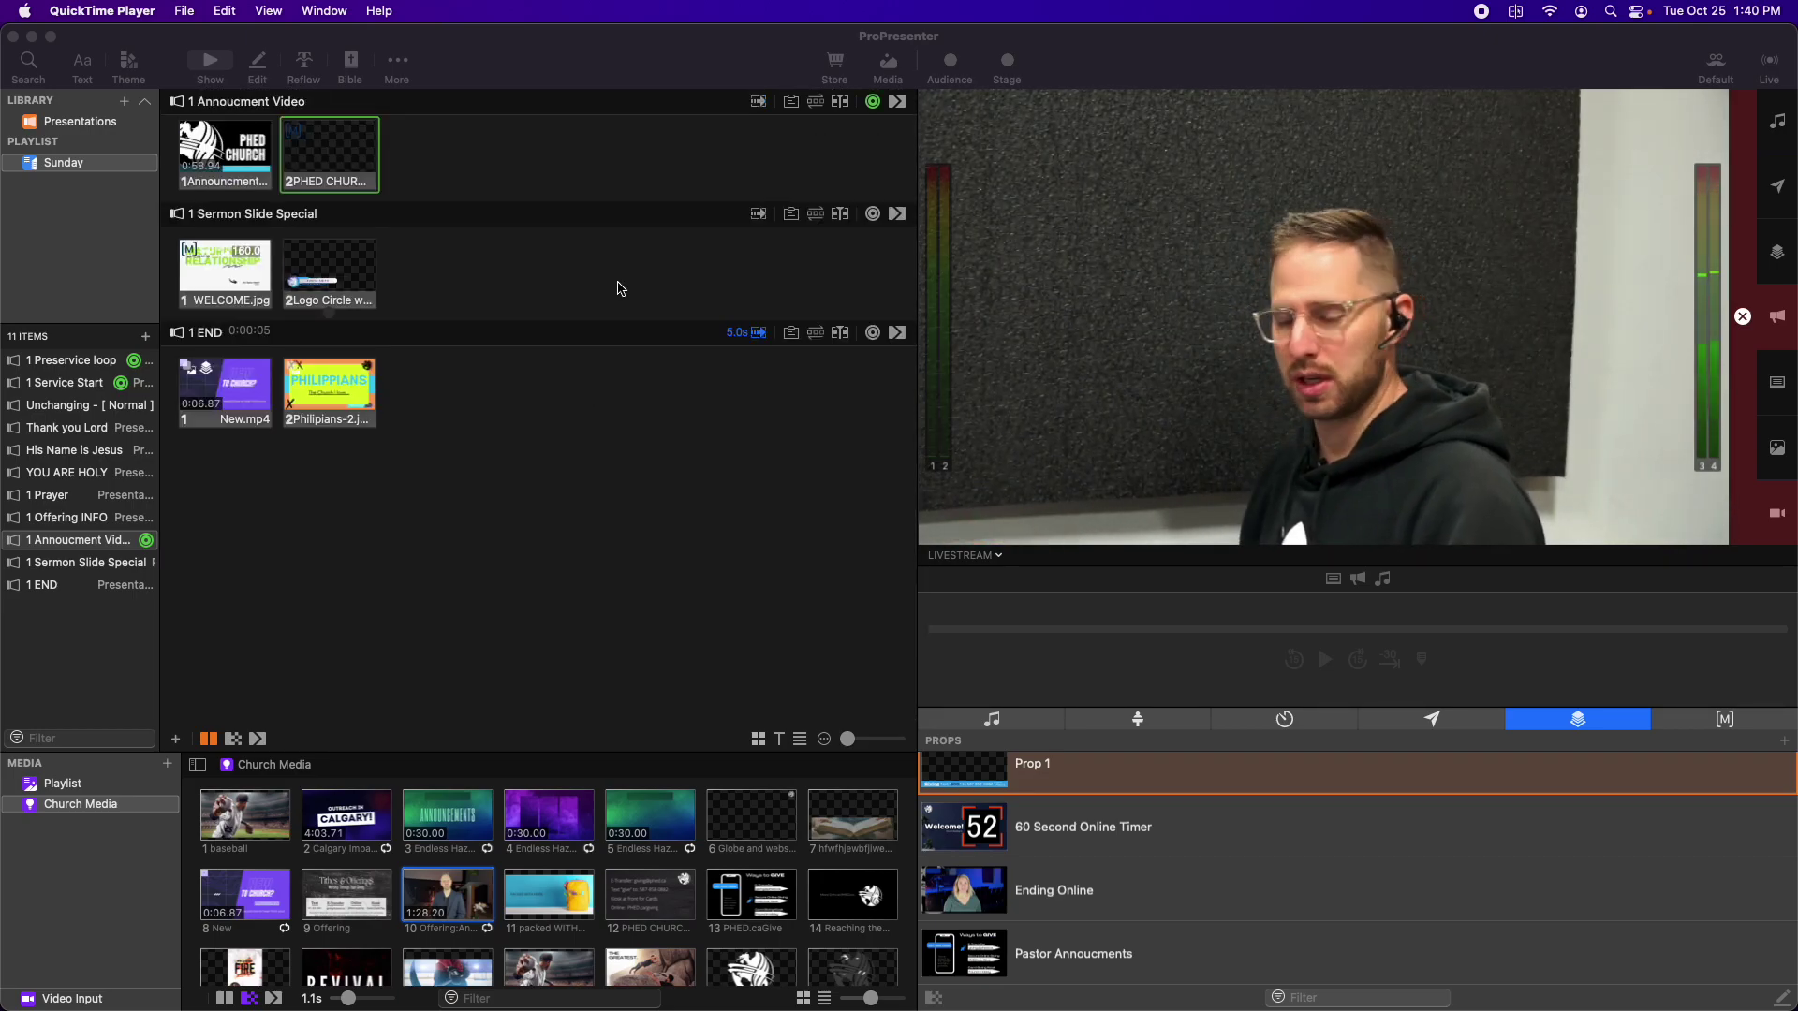
scroll(618, 287, up, 5)
scroll(590, 337, down, 5)
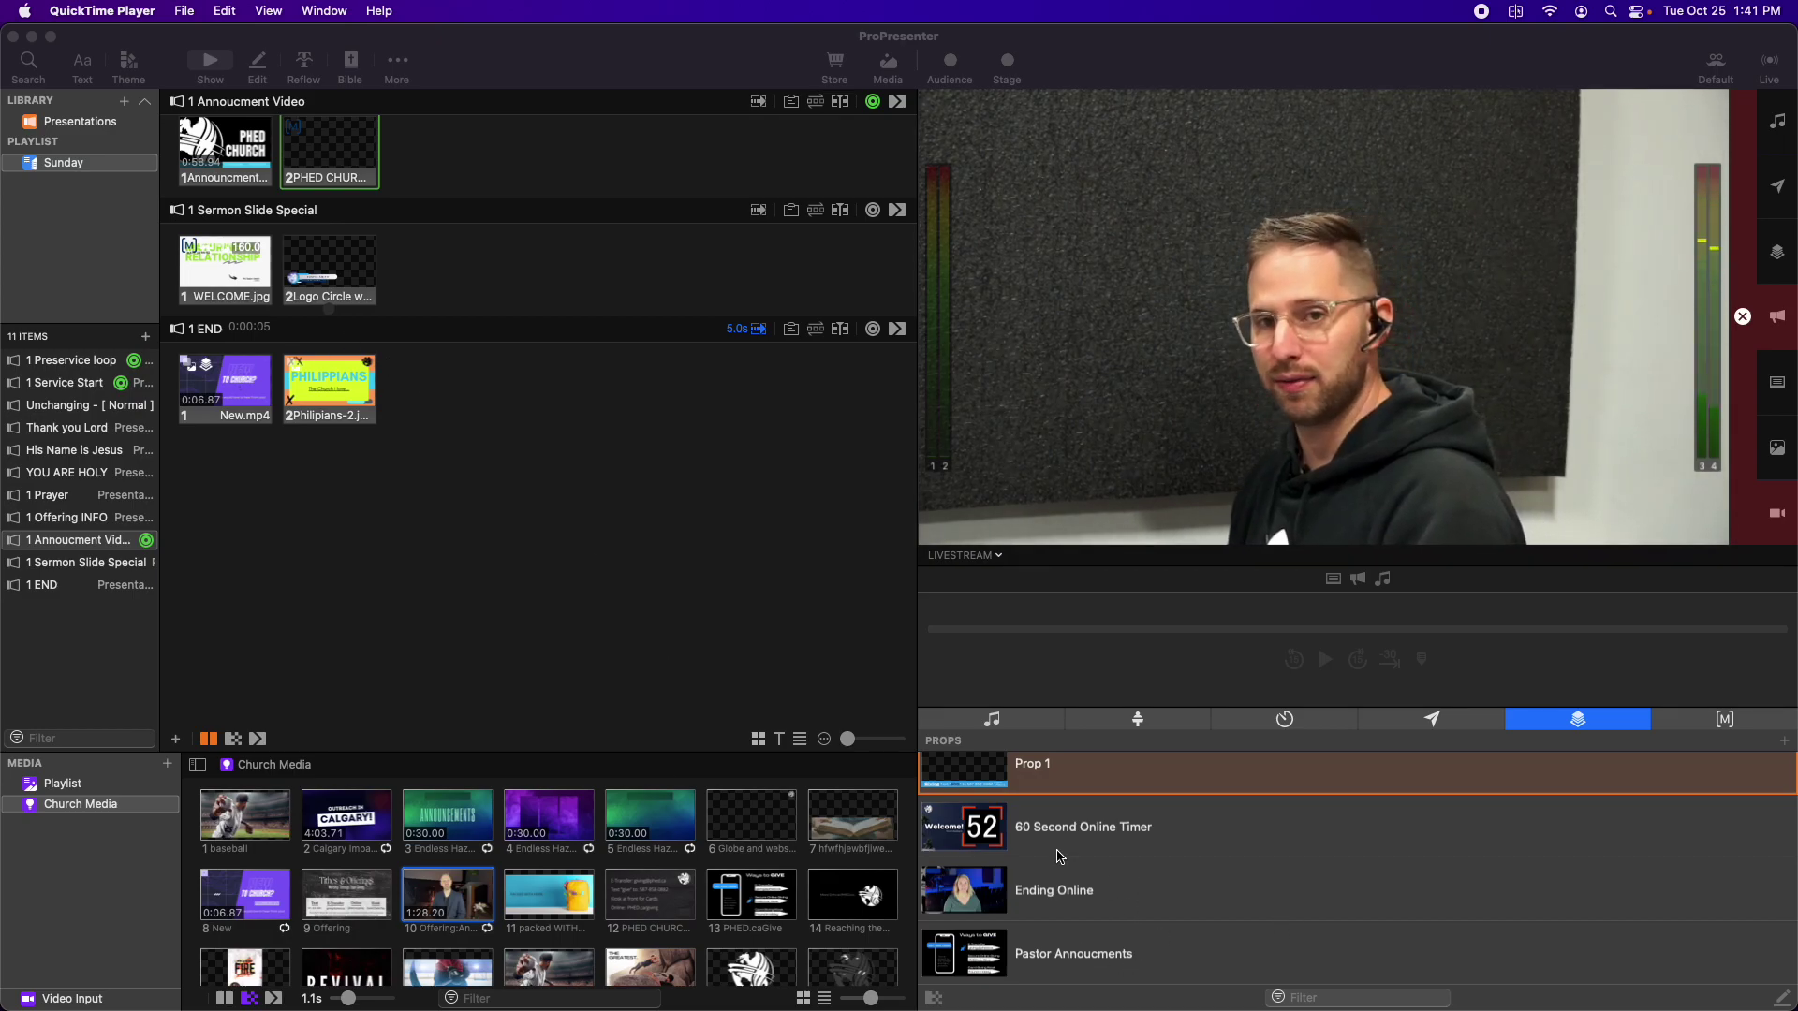
scroll(1072, 881, up, 2)
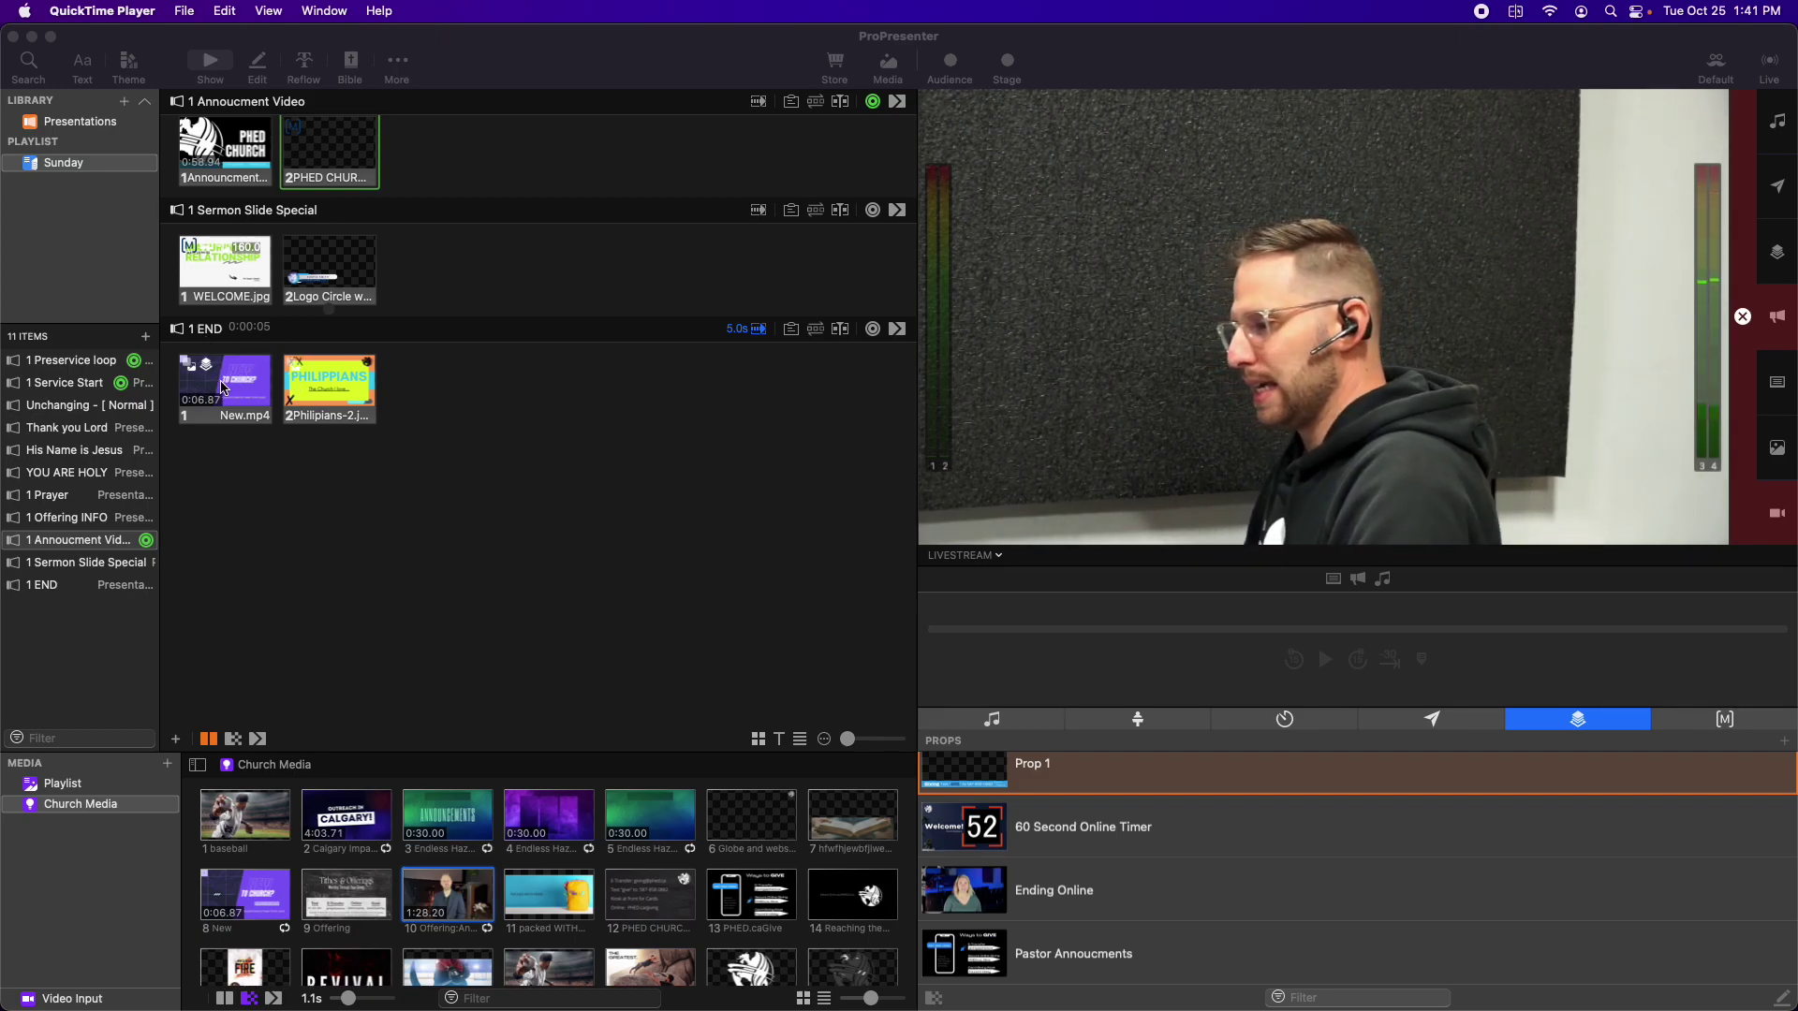
click(965, 892)
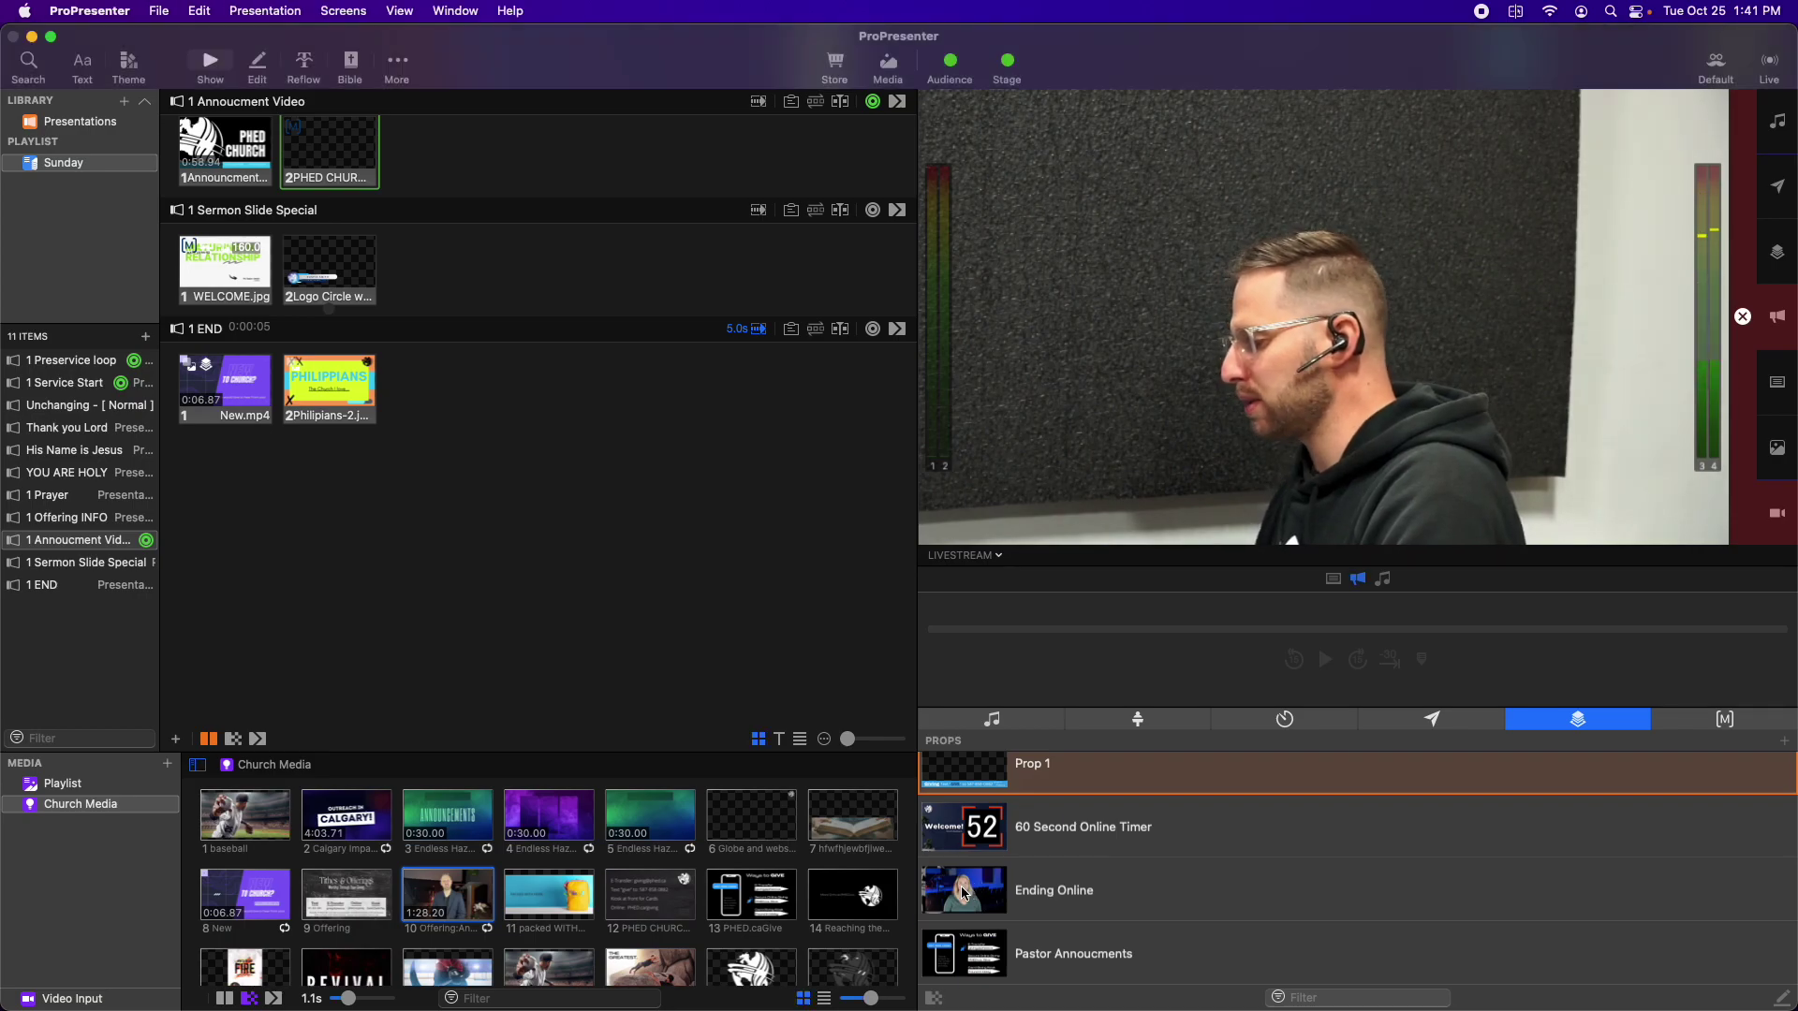
right_click(965, 892)
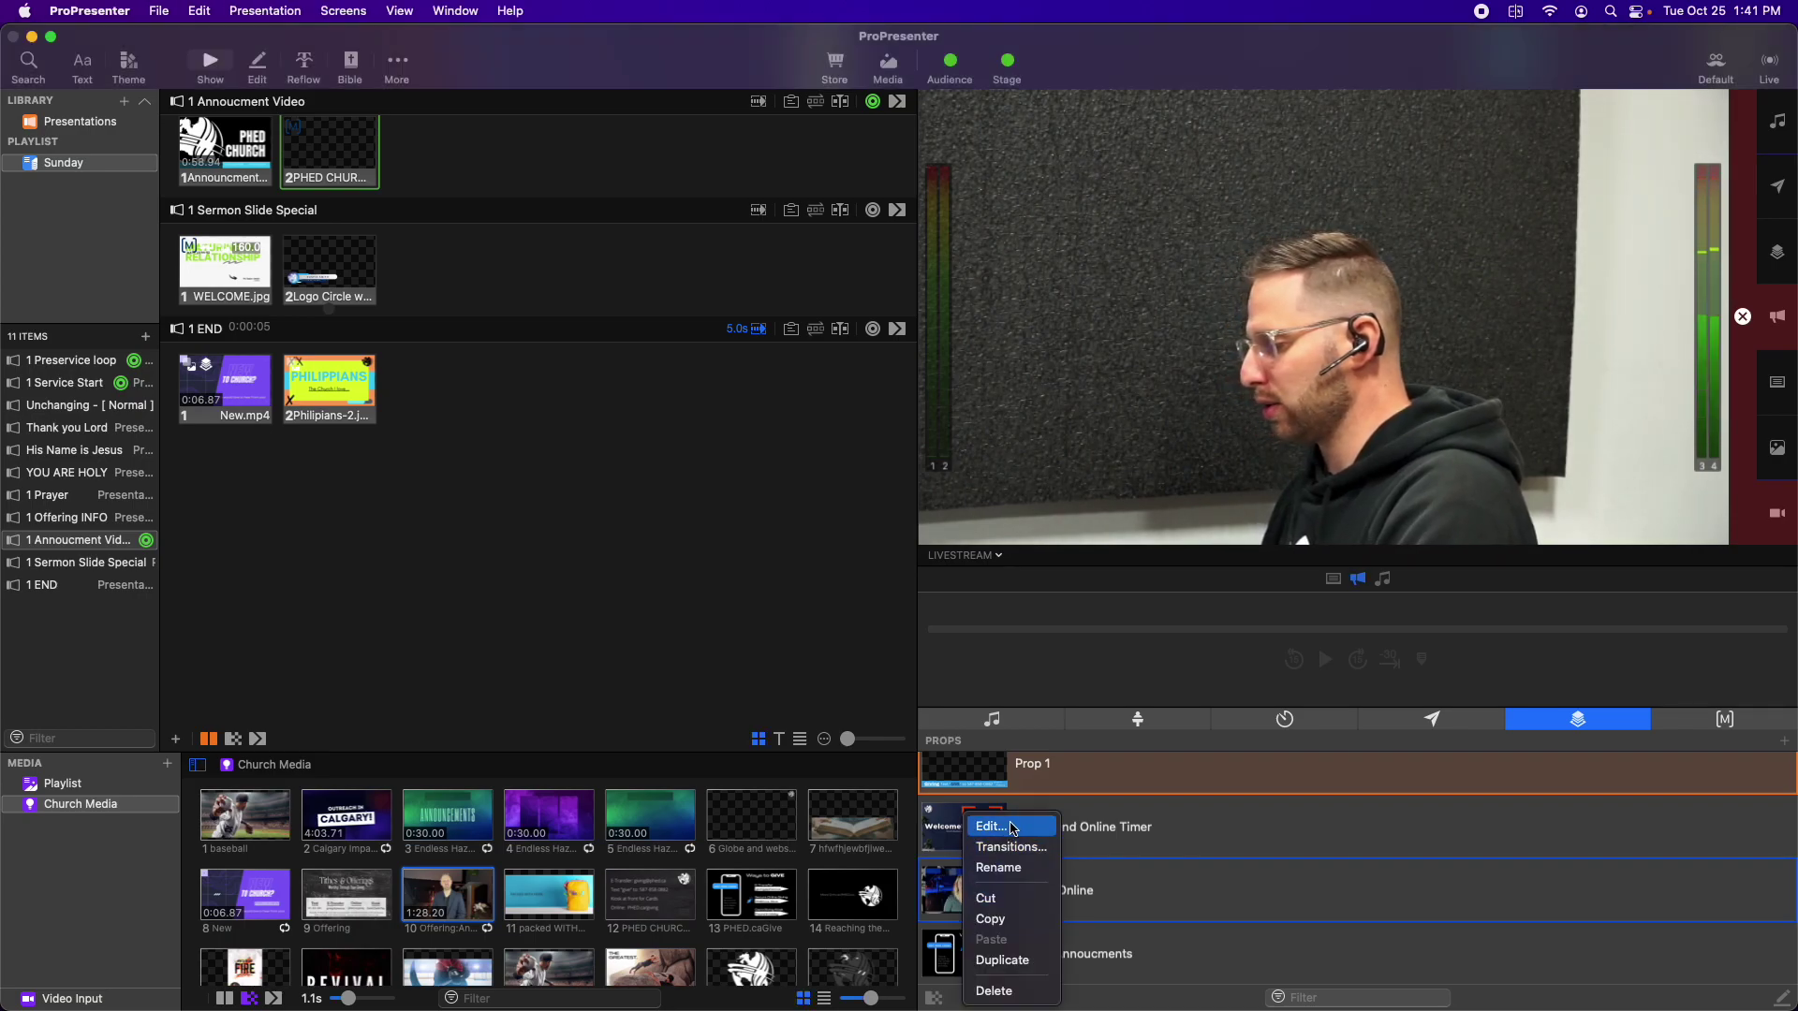
click(1012, 829)
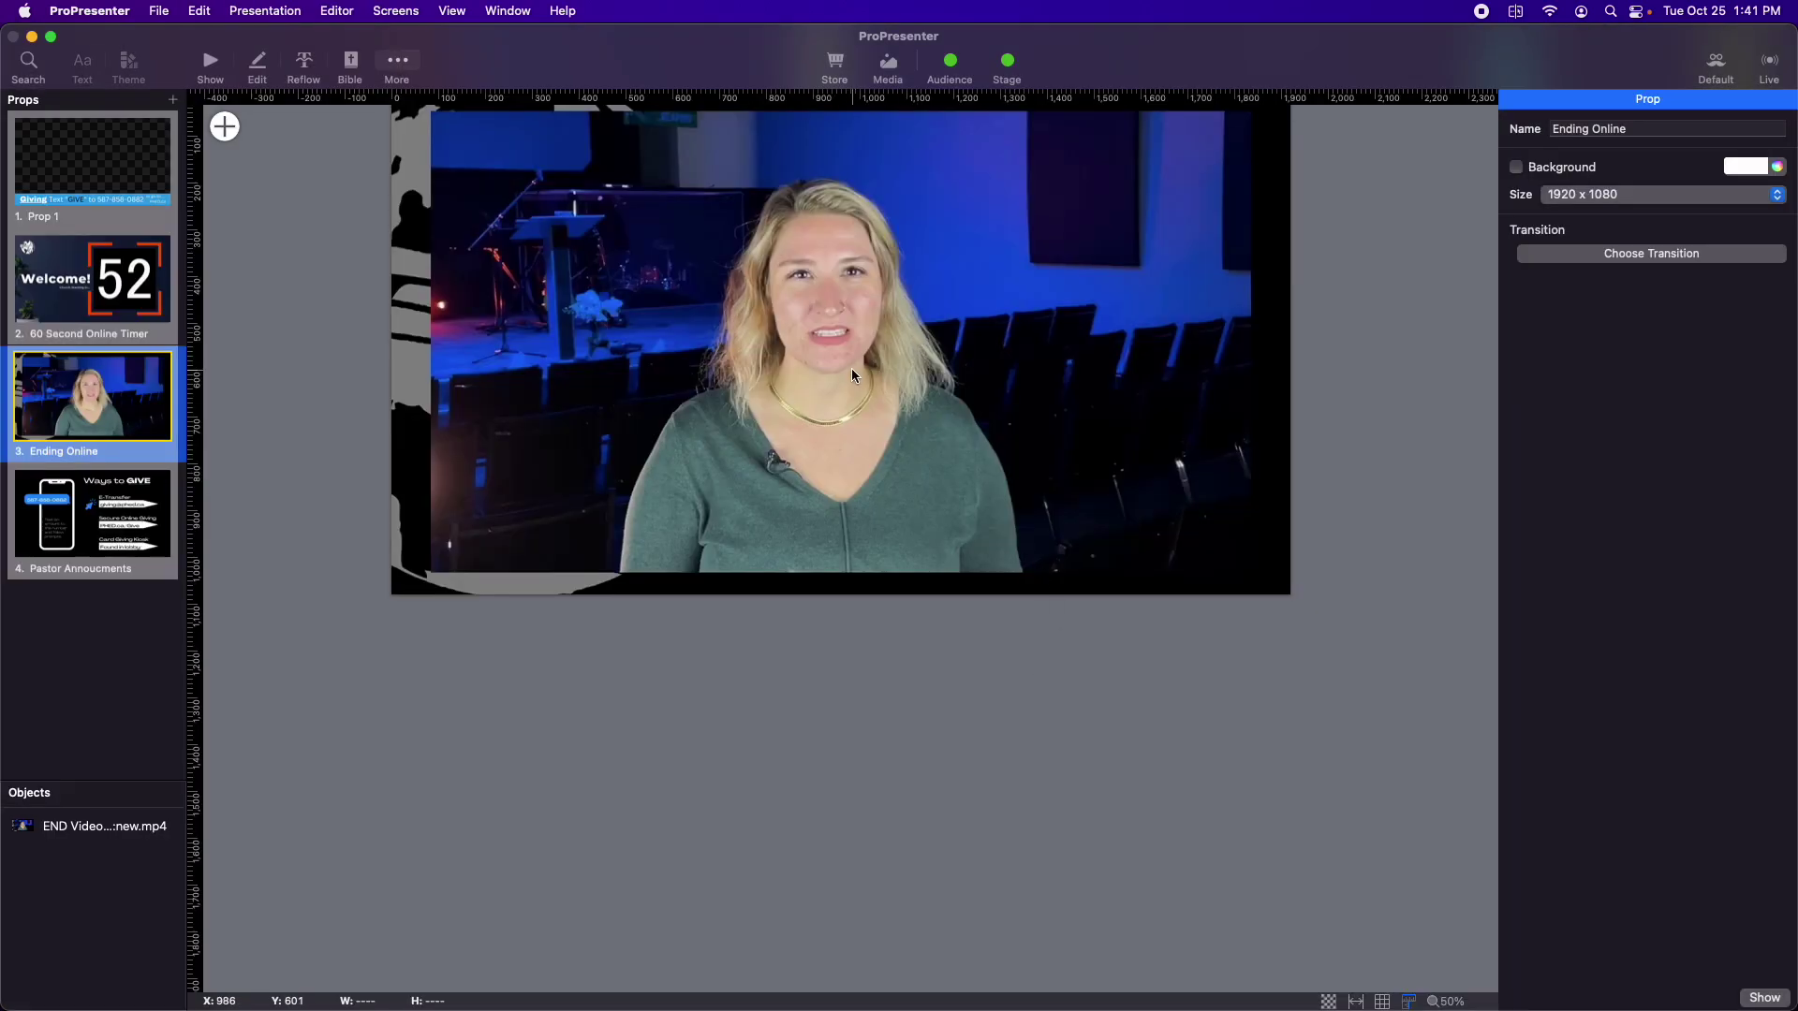
Step: Show the prop video's audio settings, with Channels 1 and 2 routed to Pro Channels 3 and 4
click(852, 375)
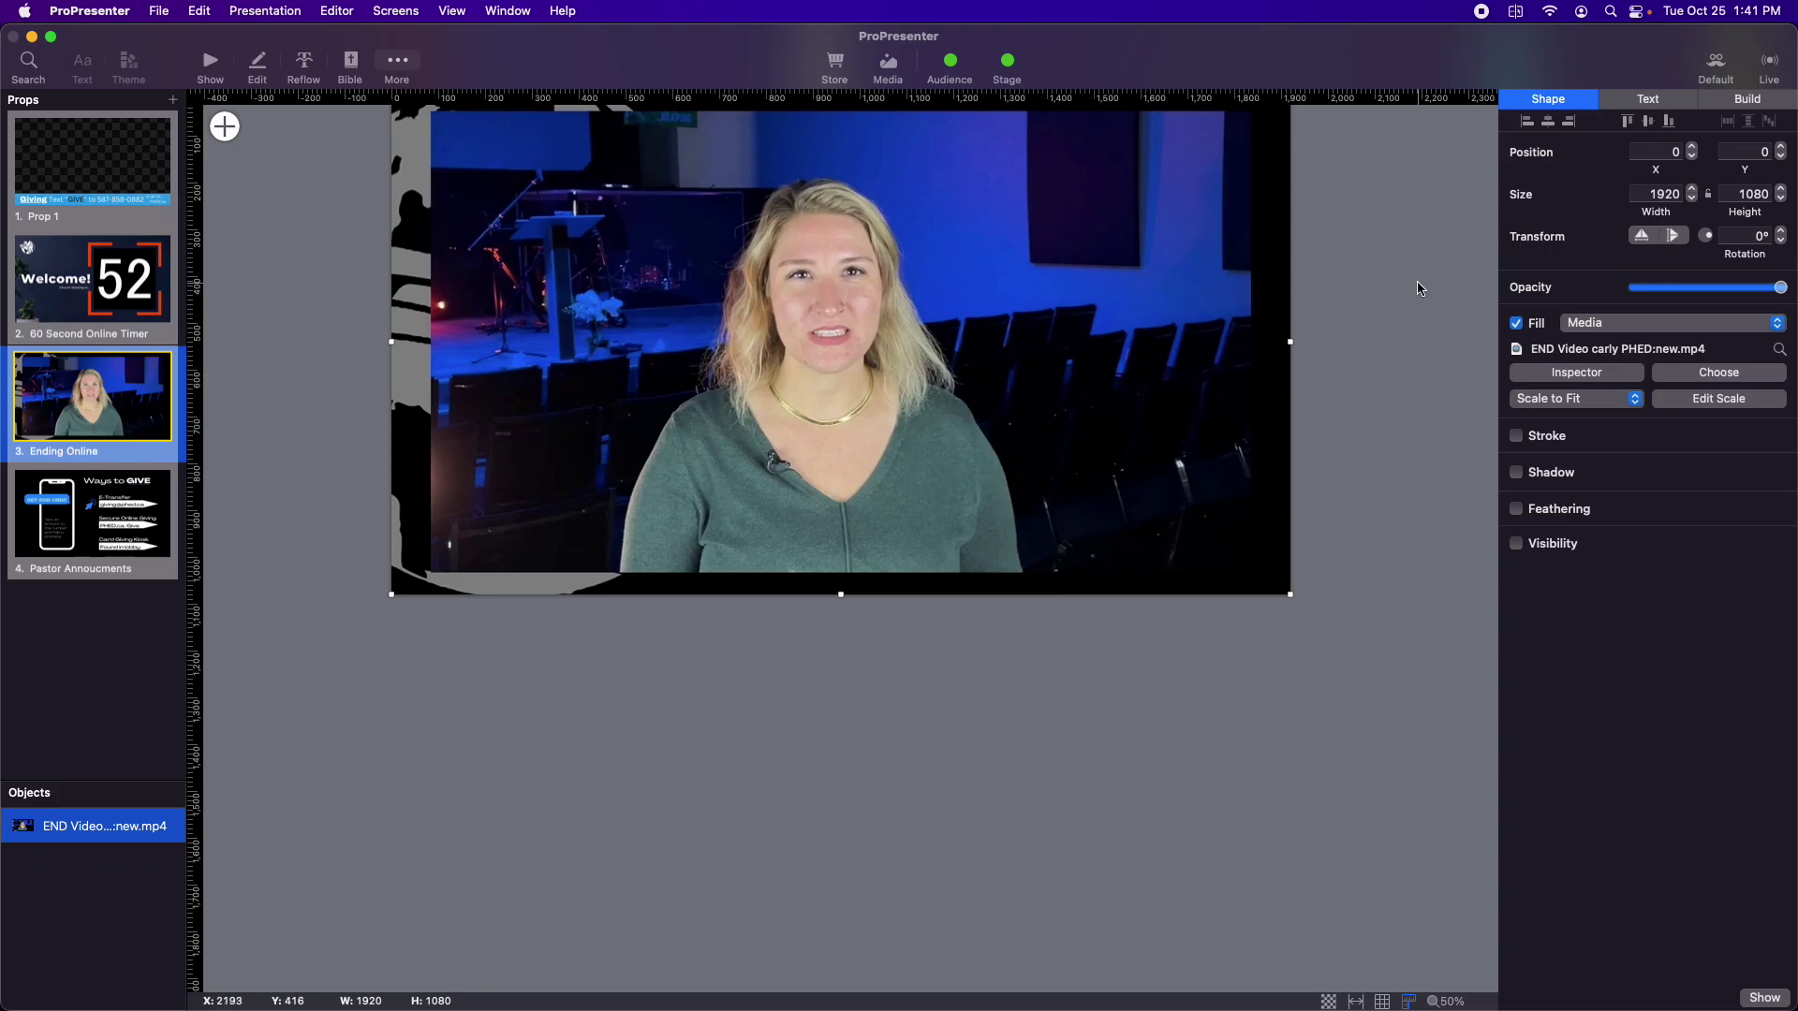
click(1552, 375)
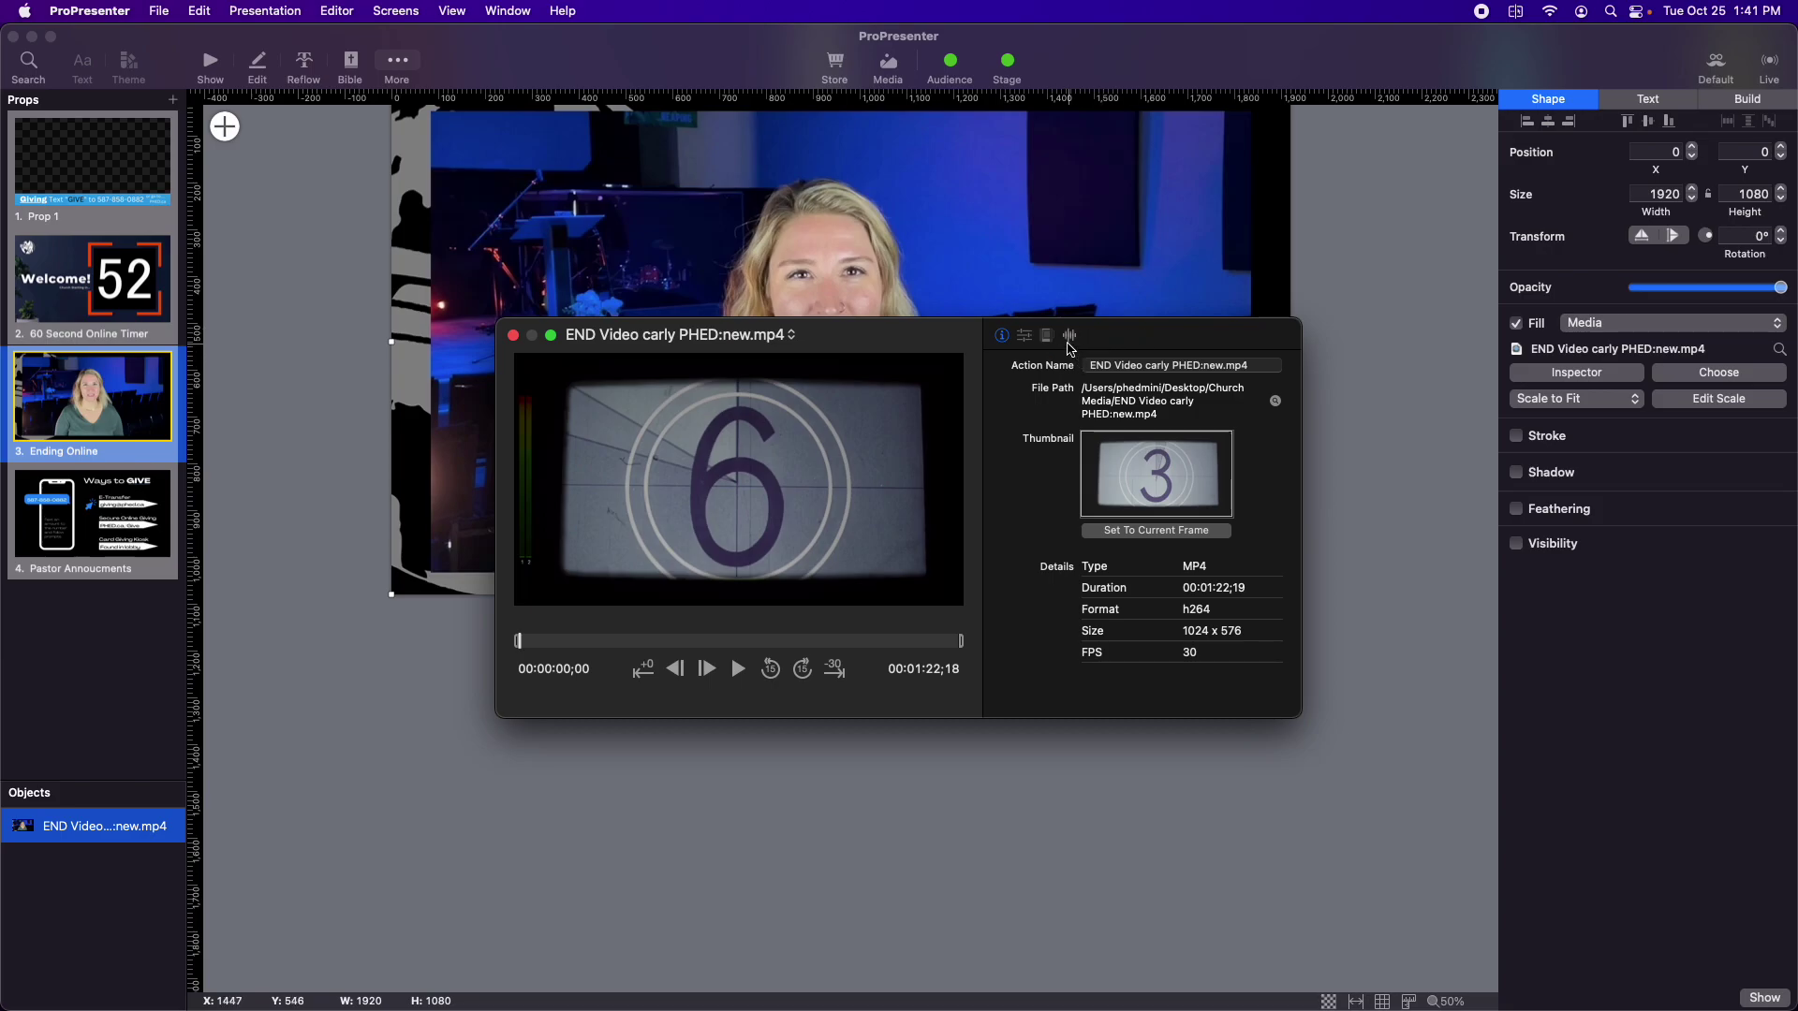
click(1071, 337)
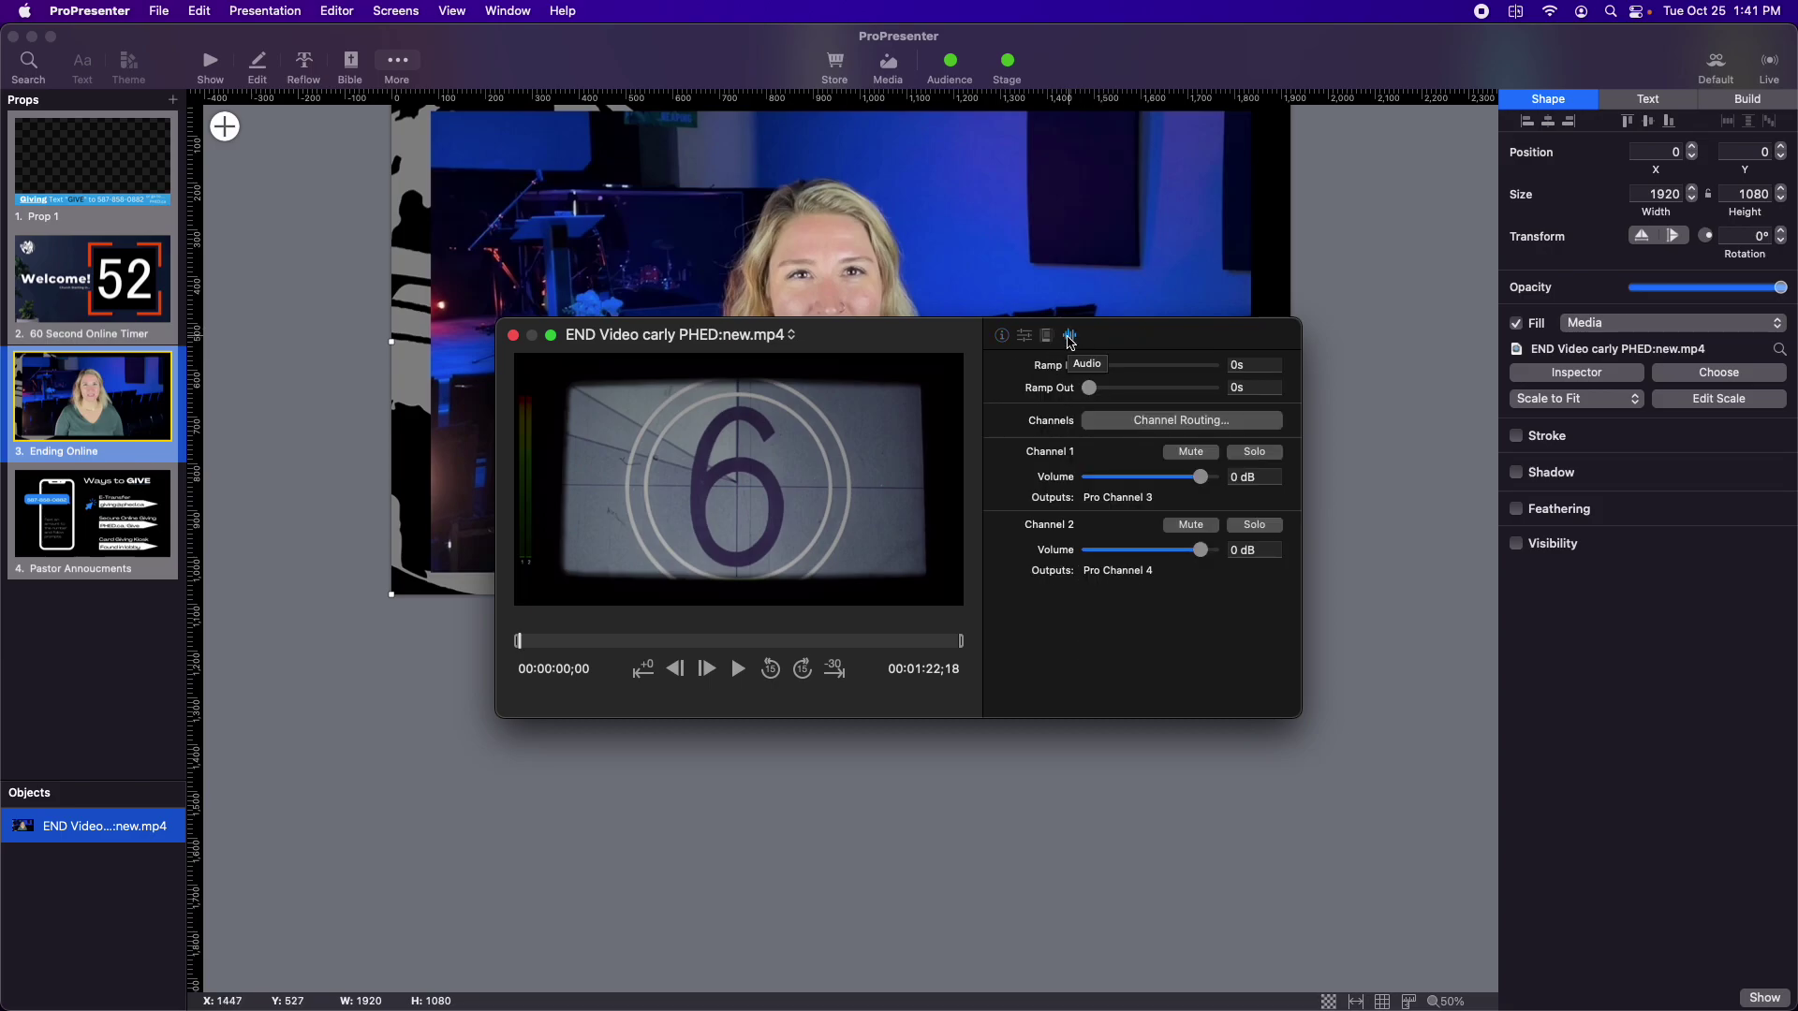
click(1160, 421)
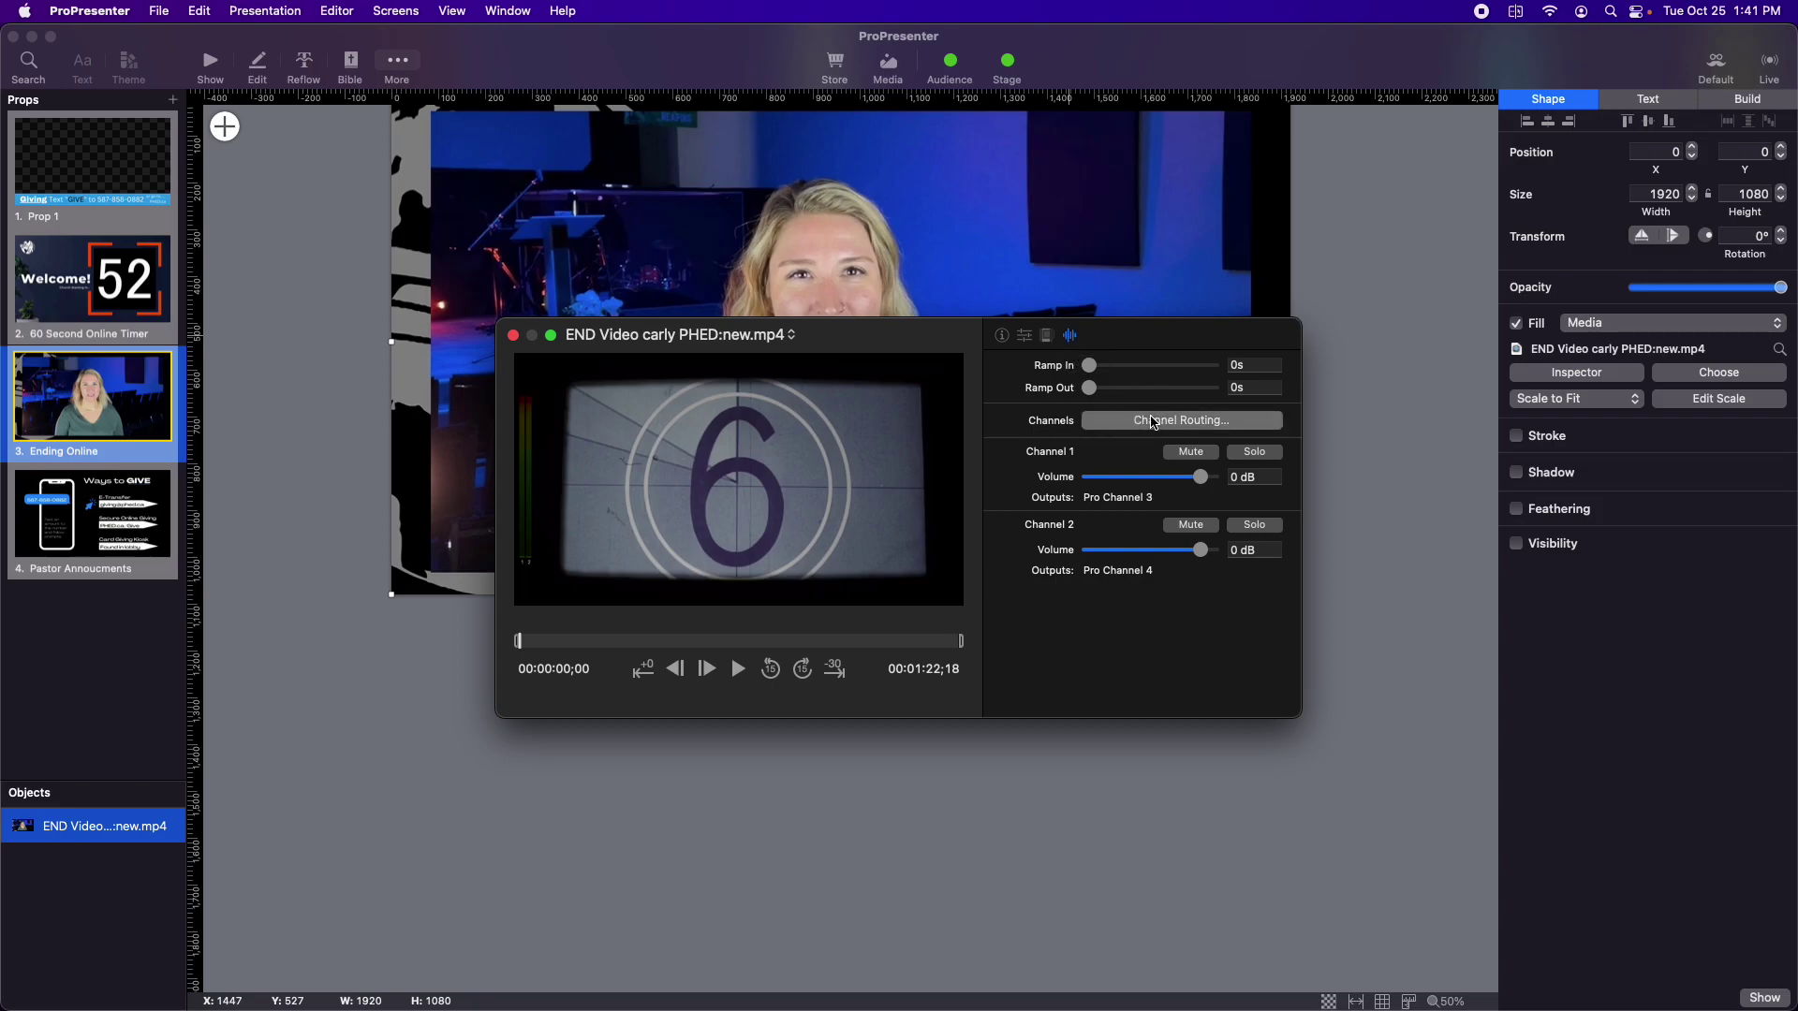
click(1196, 581)
click(1223, 605)
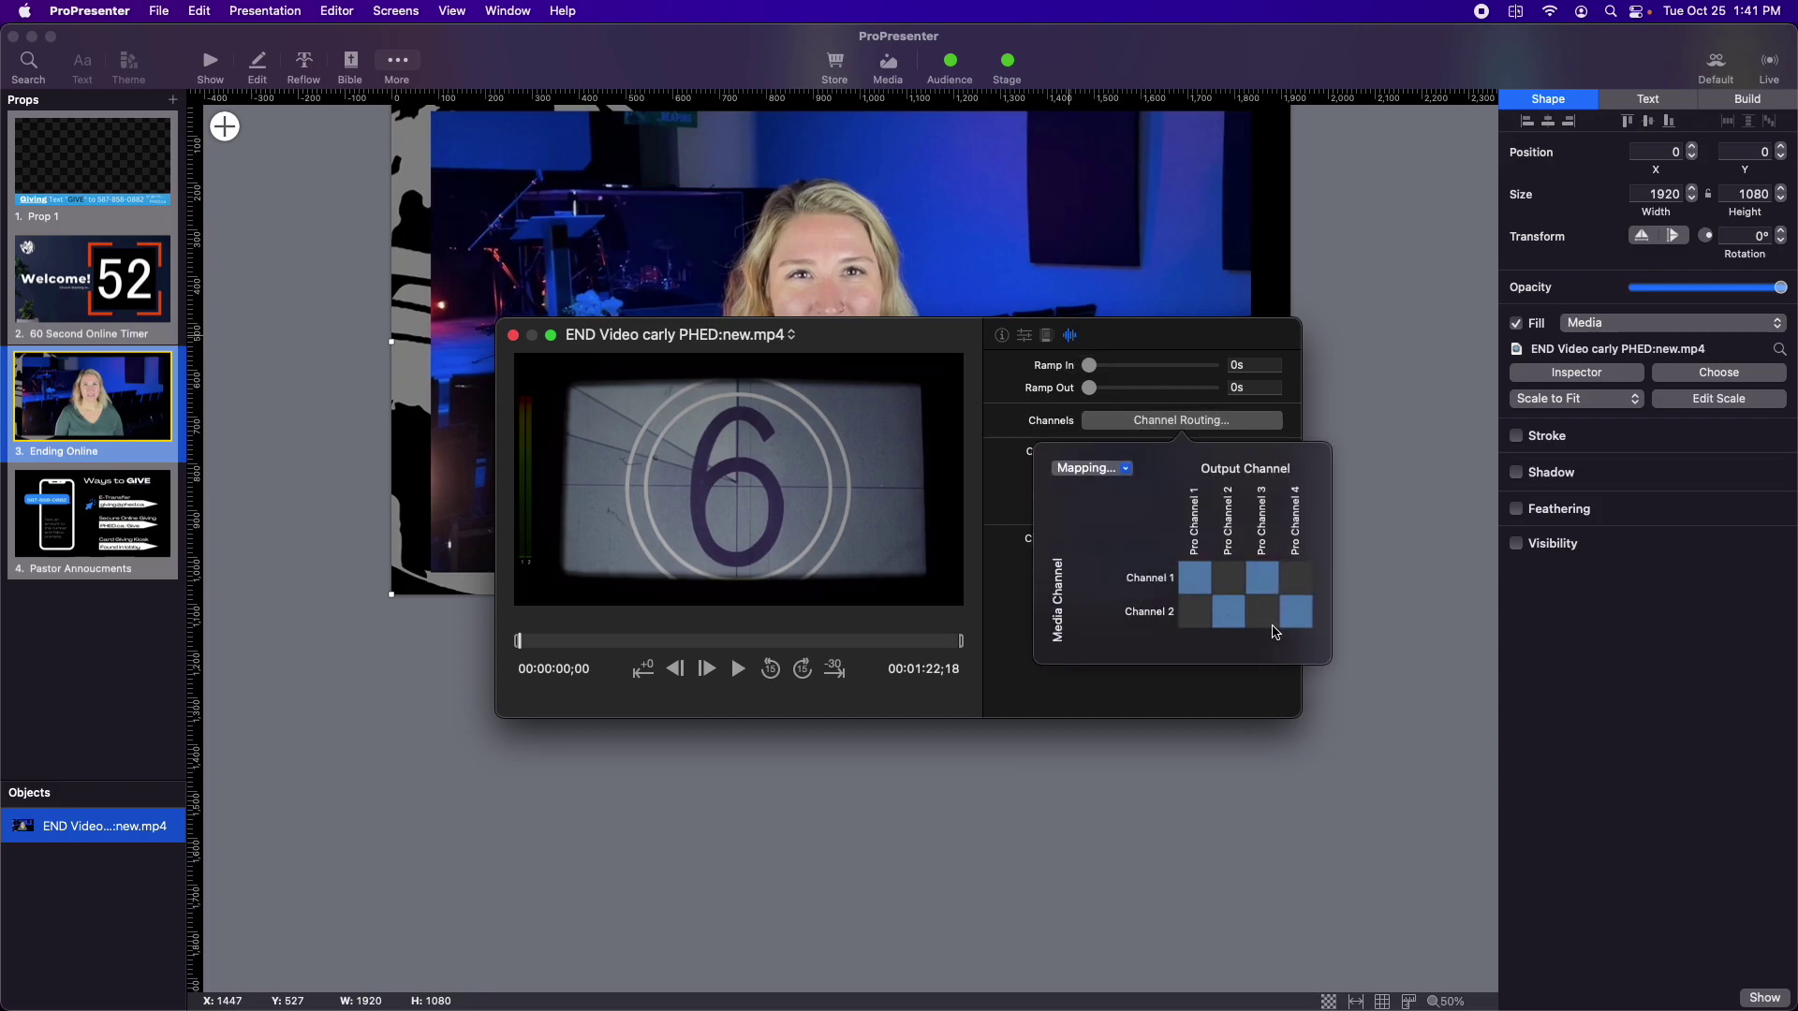
click(1273, 581)
click(1290, 607)
click(1269, 580)
click(1295, 614)
click(1193, 578)
click(1225, 611)
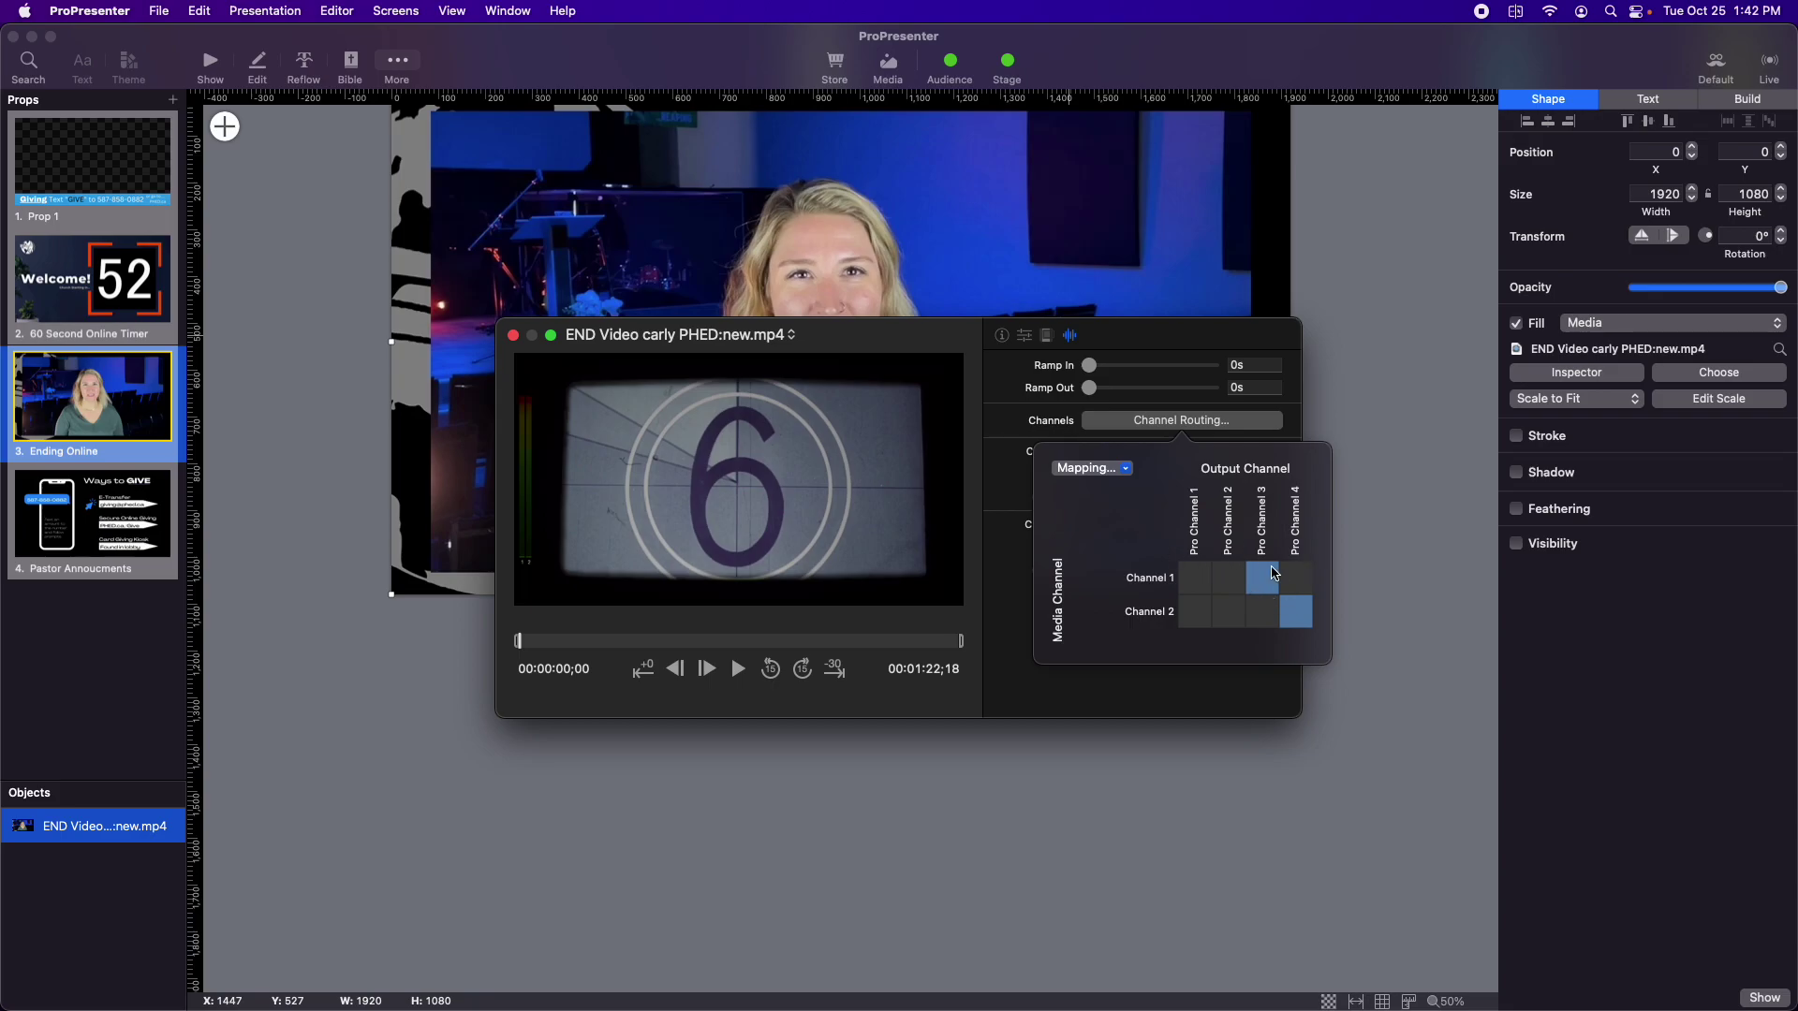
Step: Close the channel routing grid, open the Audio preferences and move the inspector aside
click(1021, 505)
click(89, 10)
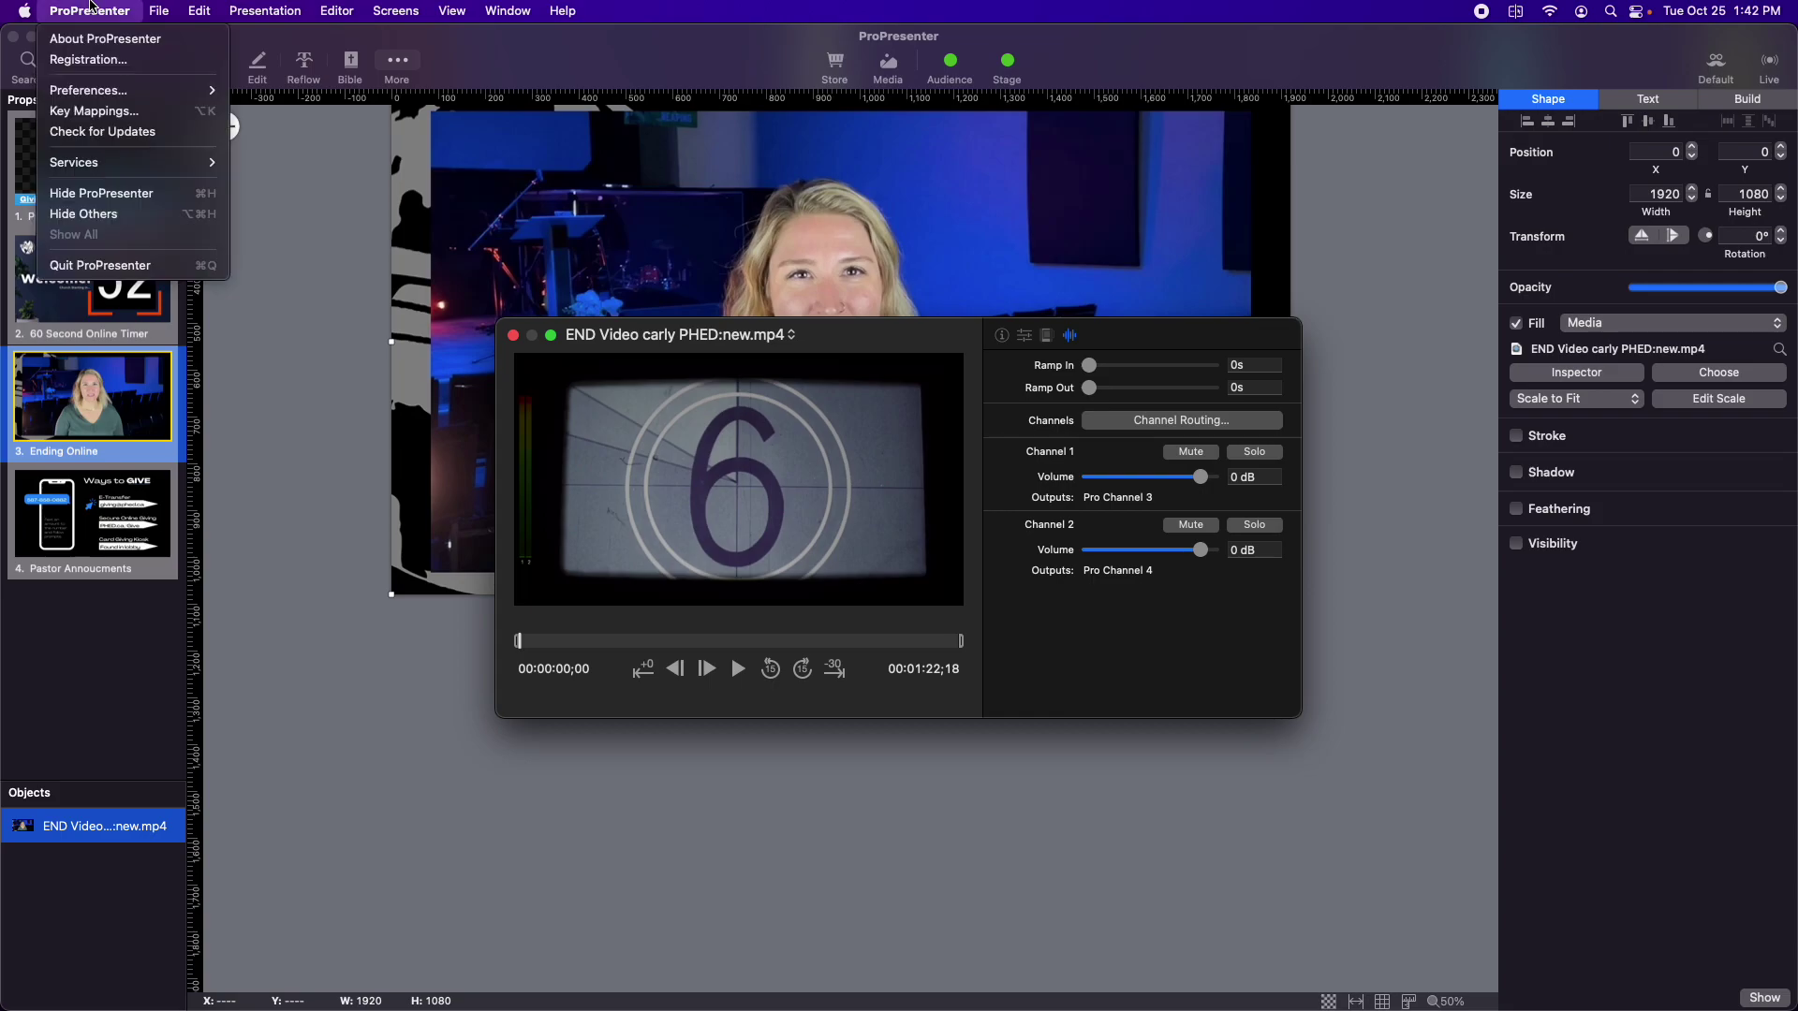
mouse_move(71, 98)
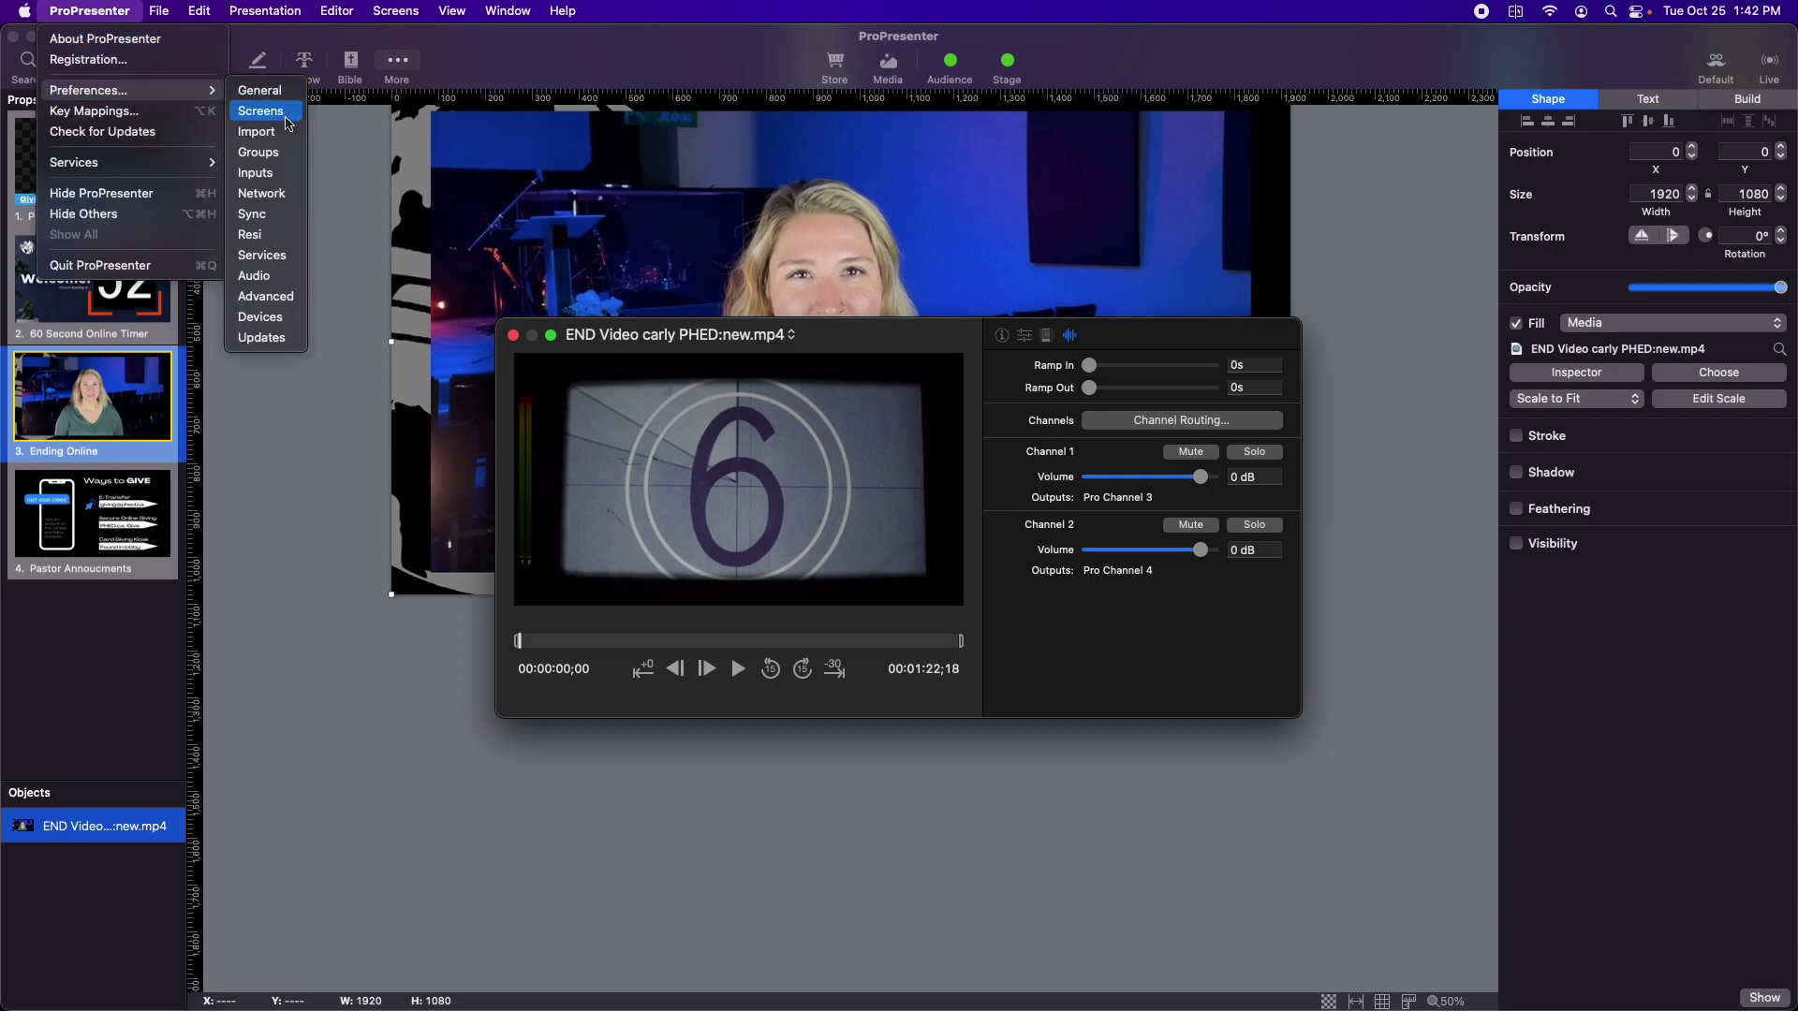
click(254, 275)
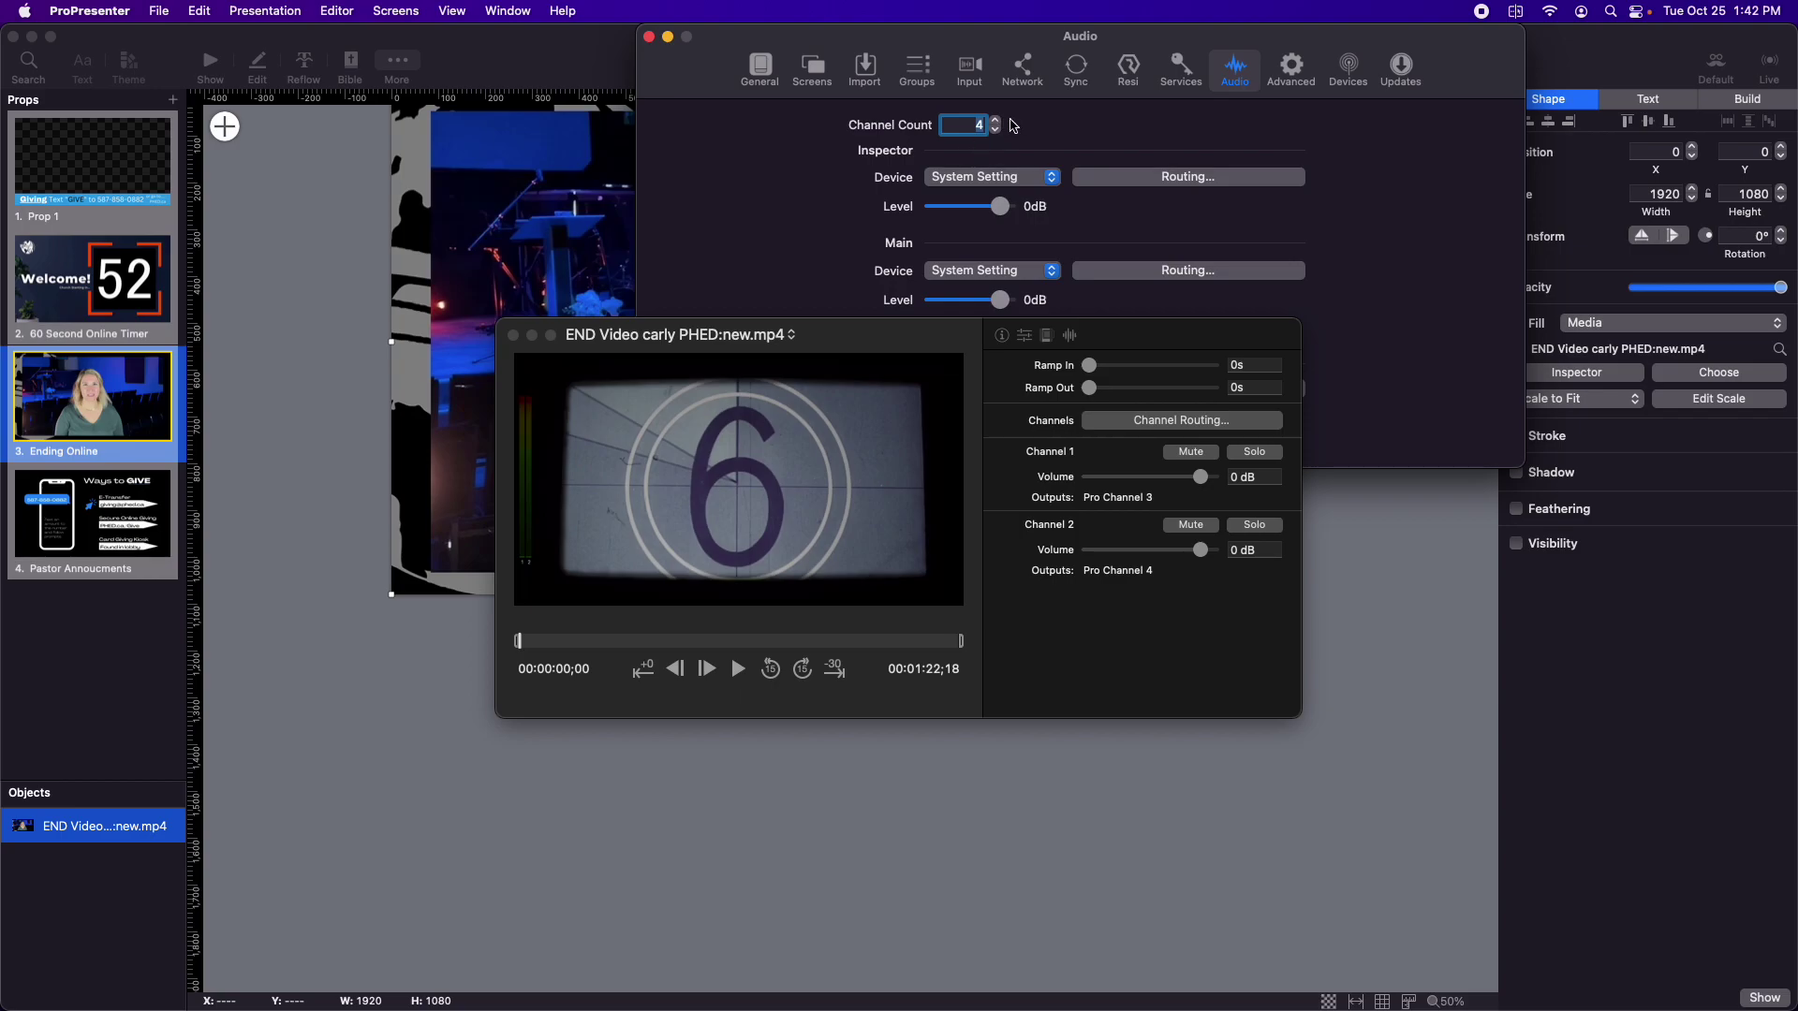
drag(821, 340, 639, 511)
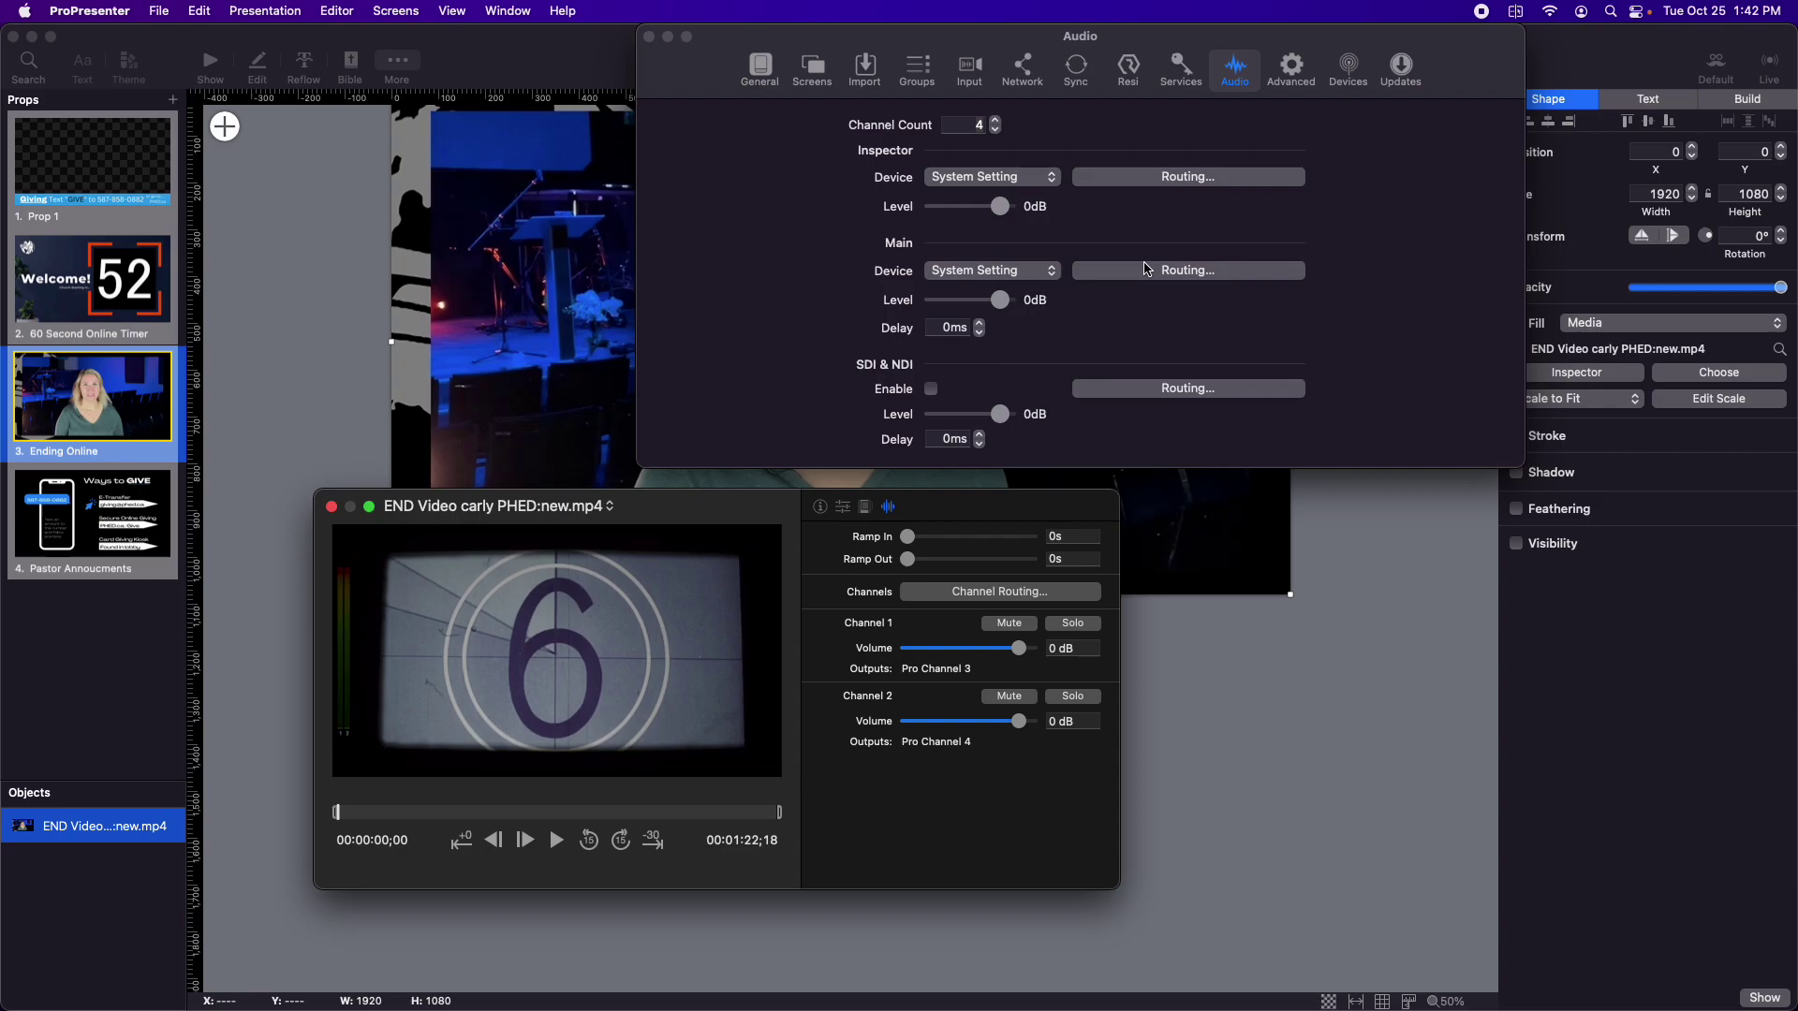
Step: Keep System Setting as the main output device, then close the Audio preferences
click(1146, 270)
click(798, 291)
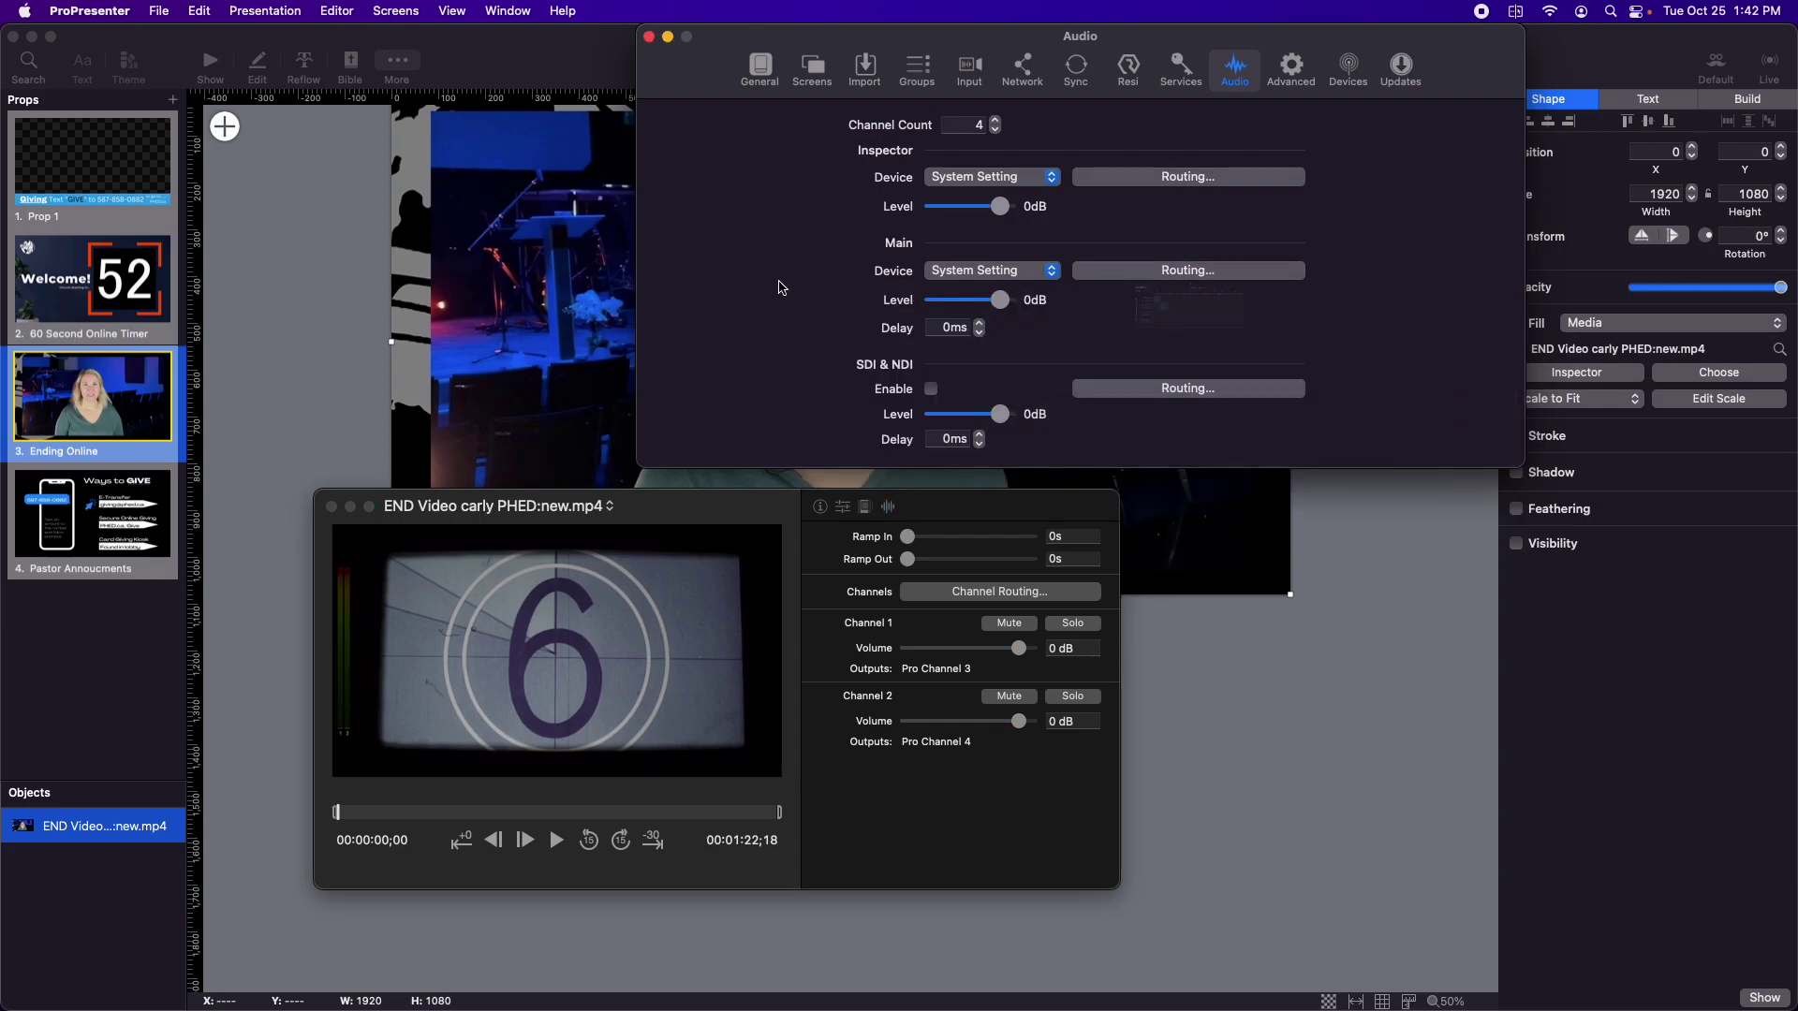
click(1000, 271)
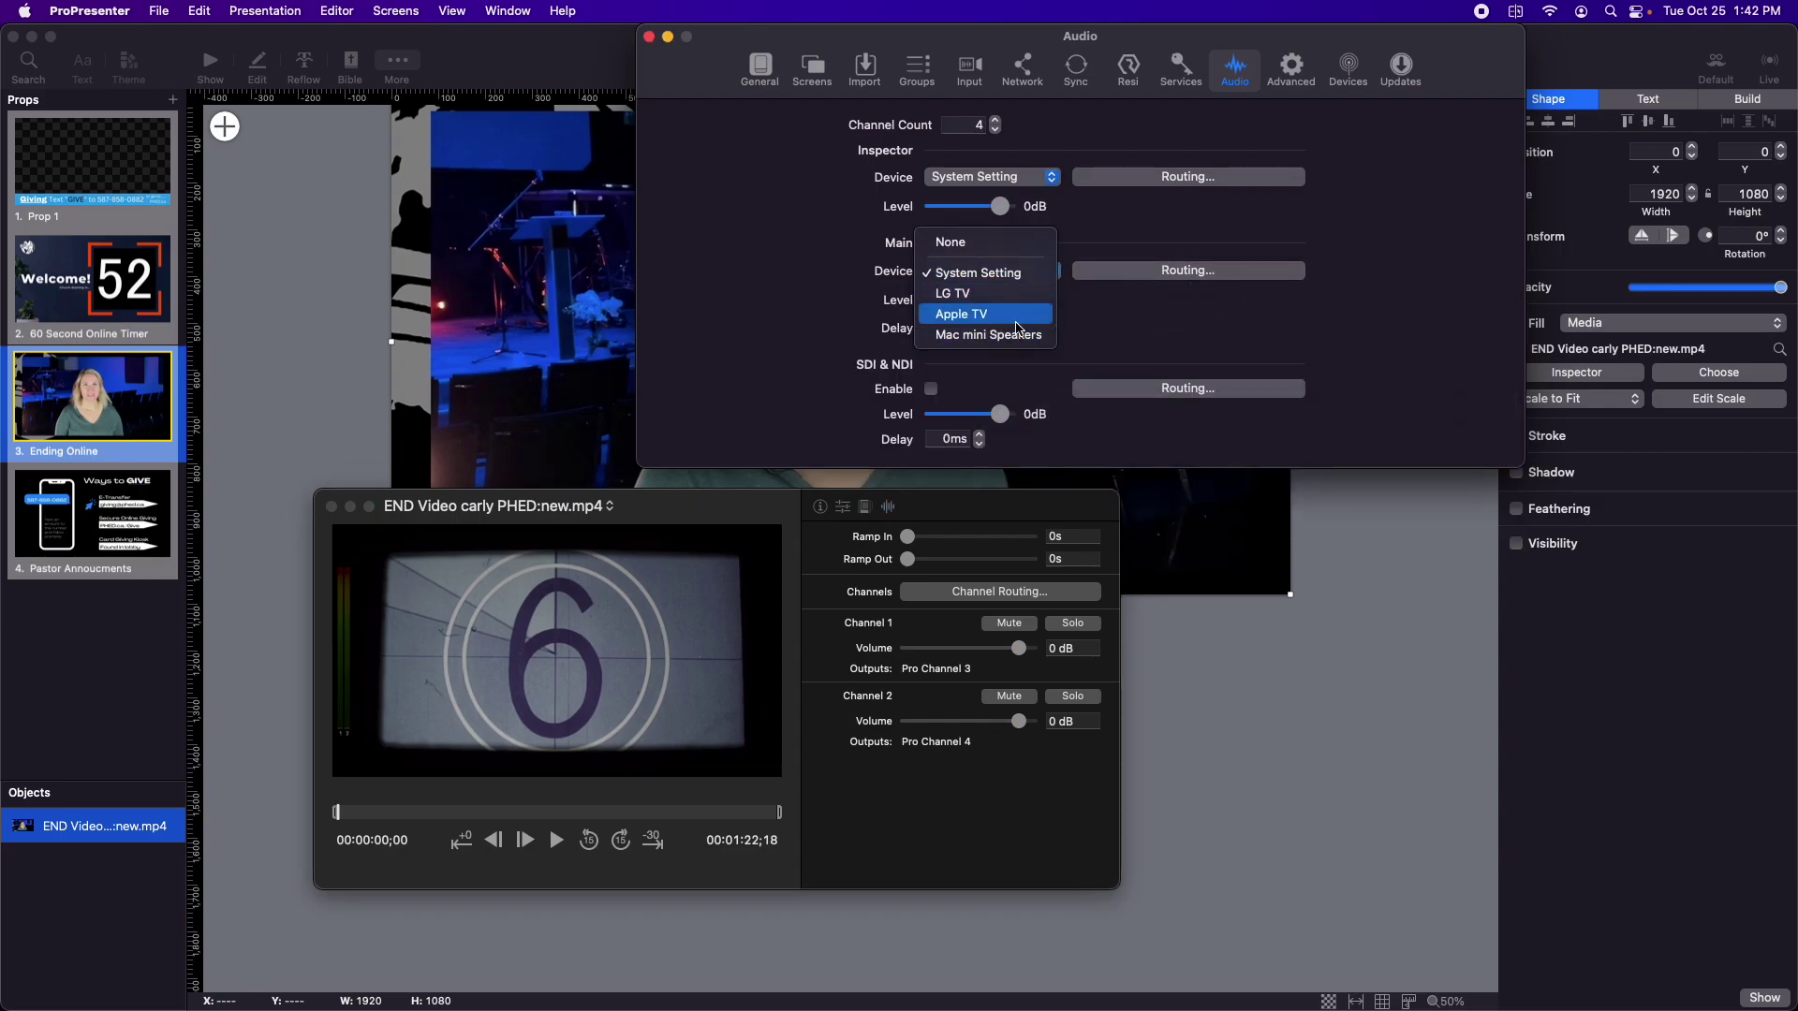
click(1036, 275)
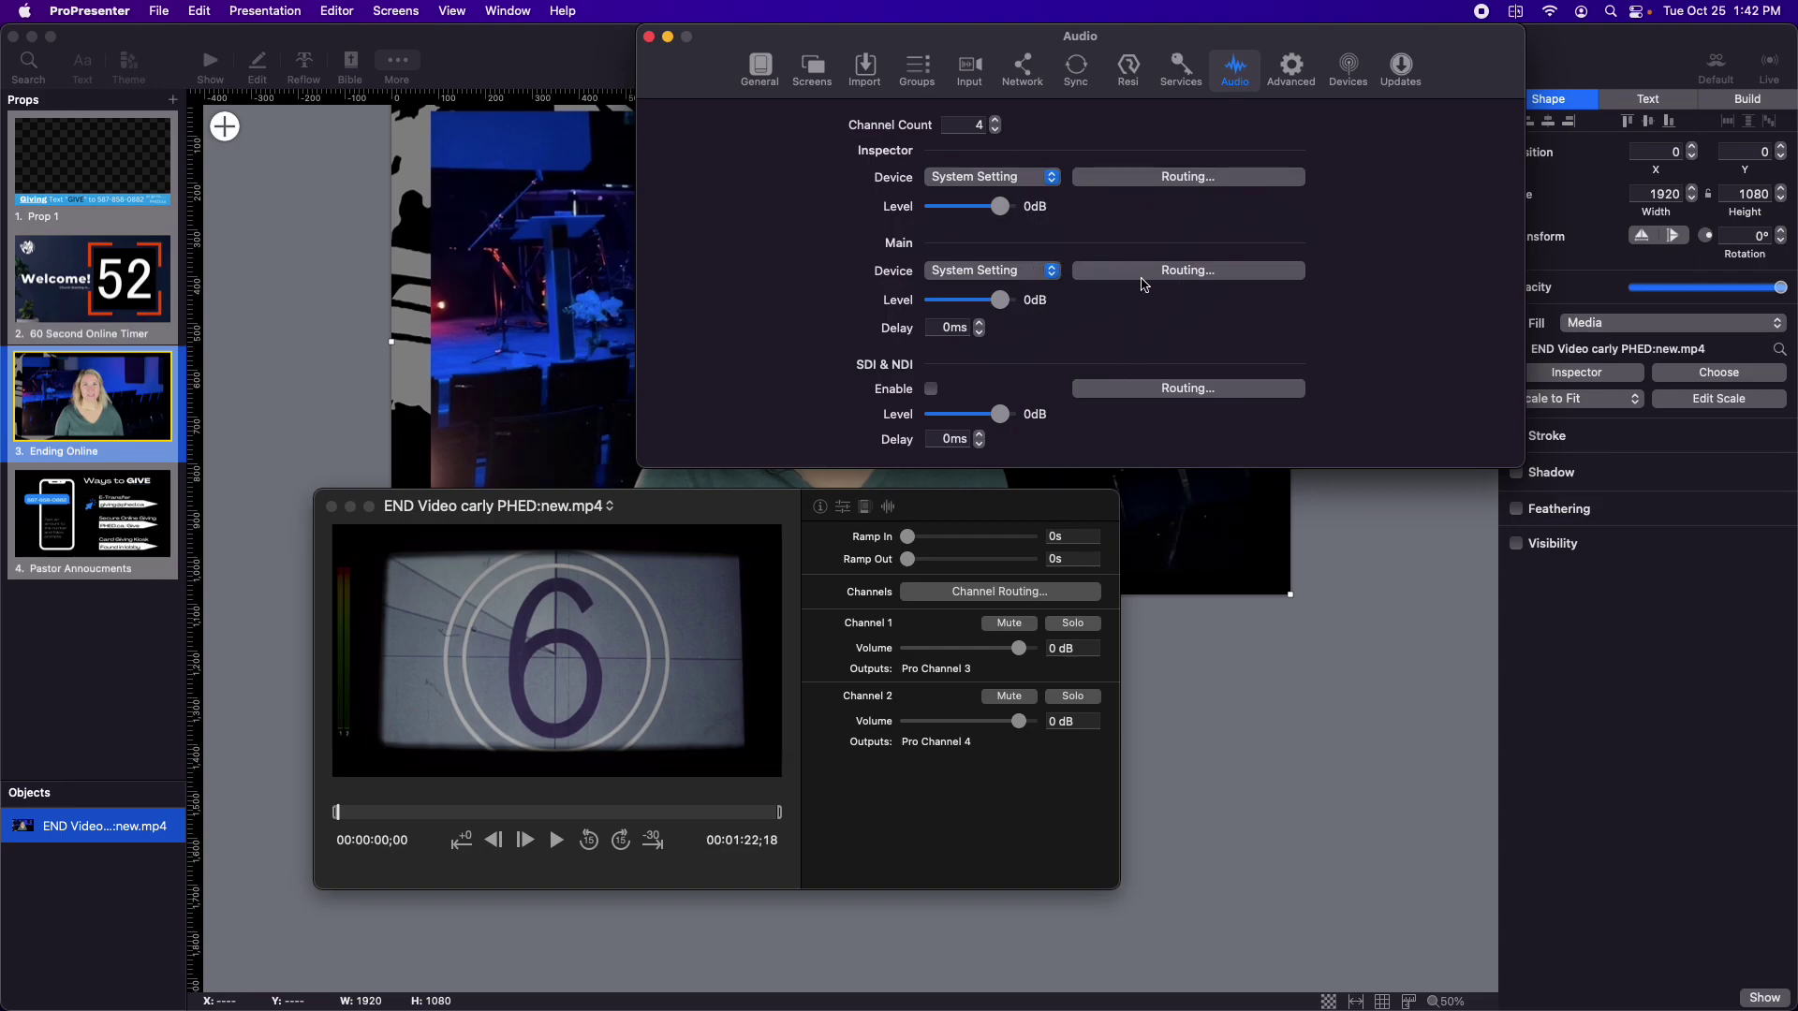
drag(679, 510, 764, 484)
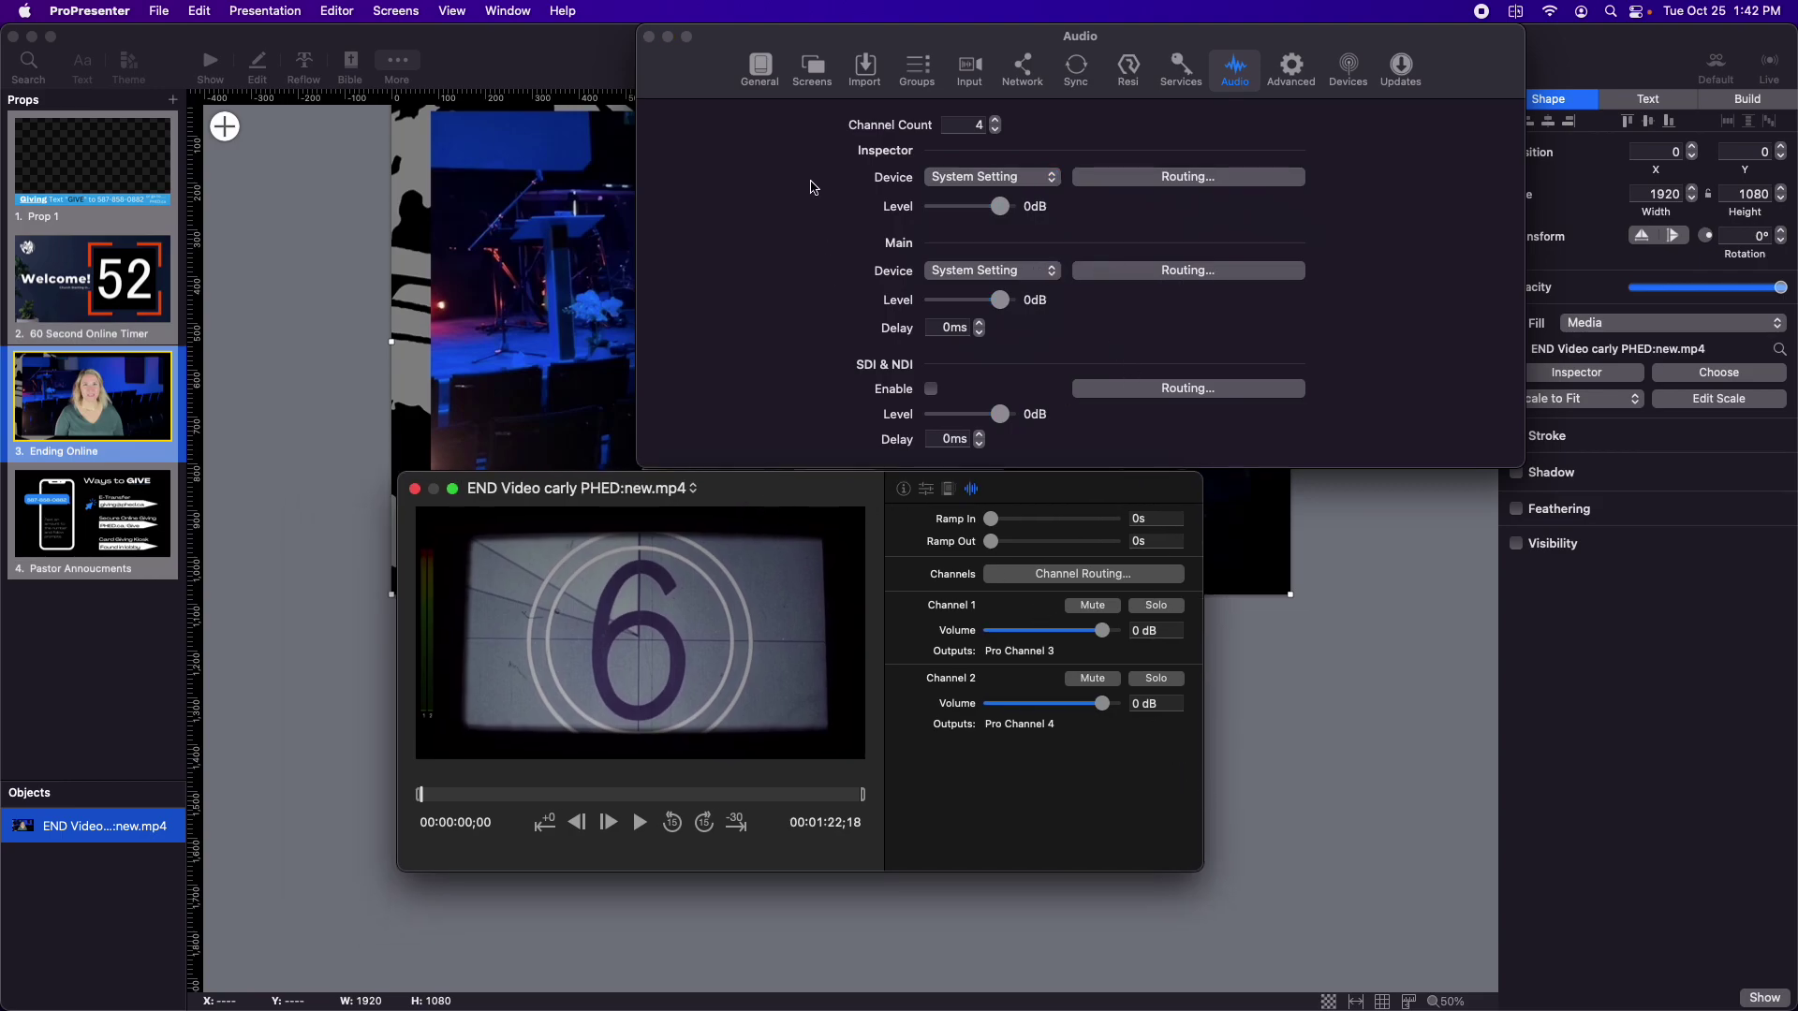
click(649, 37)
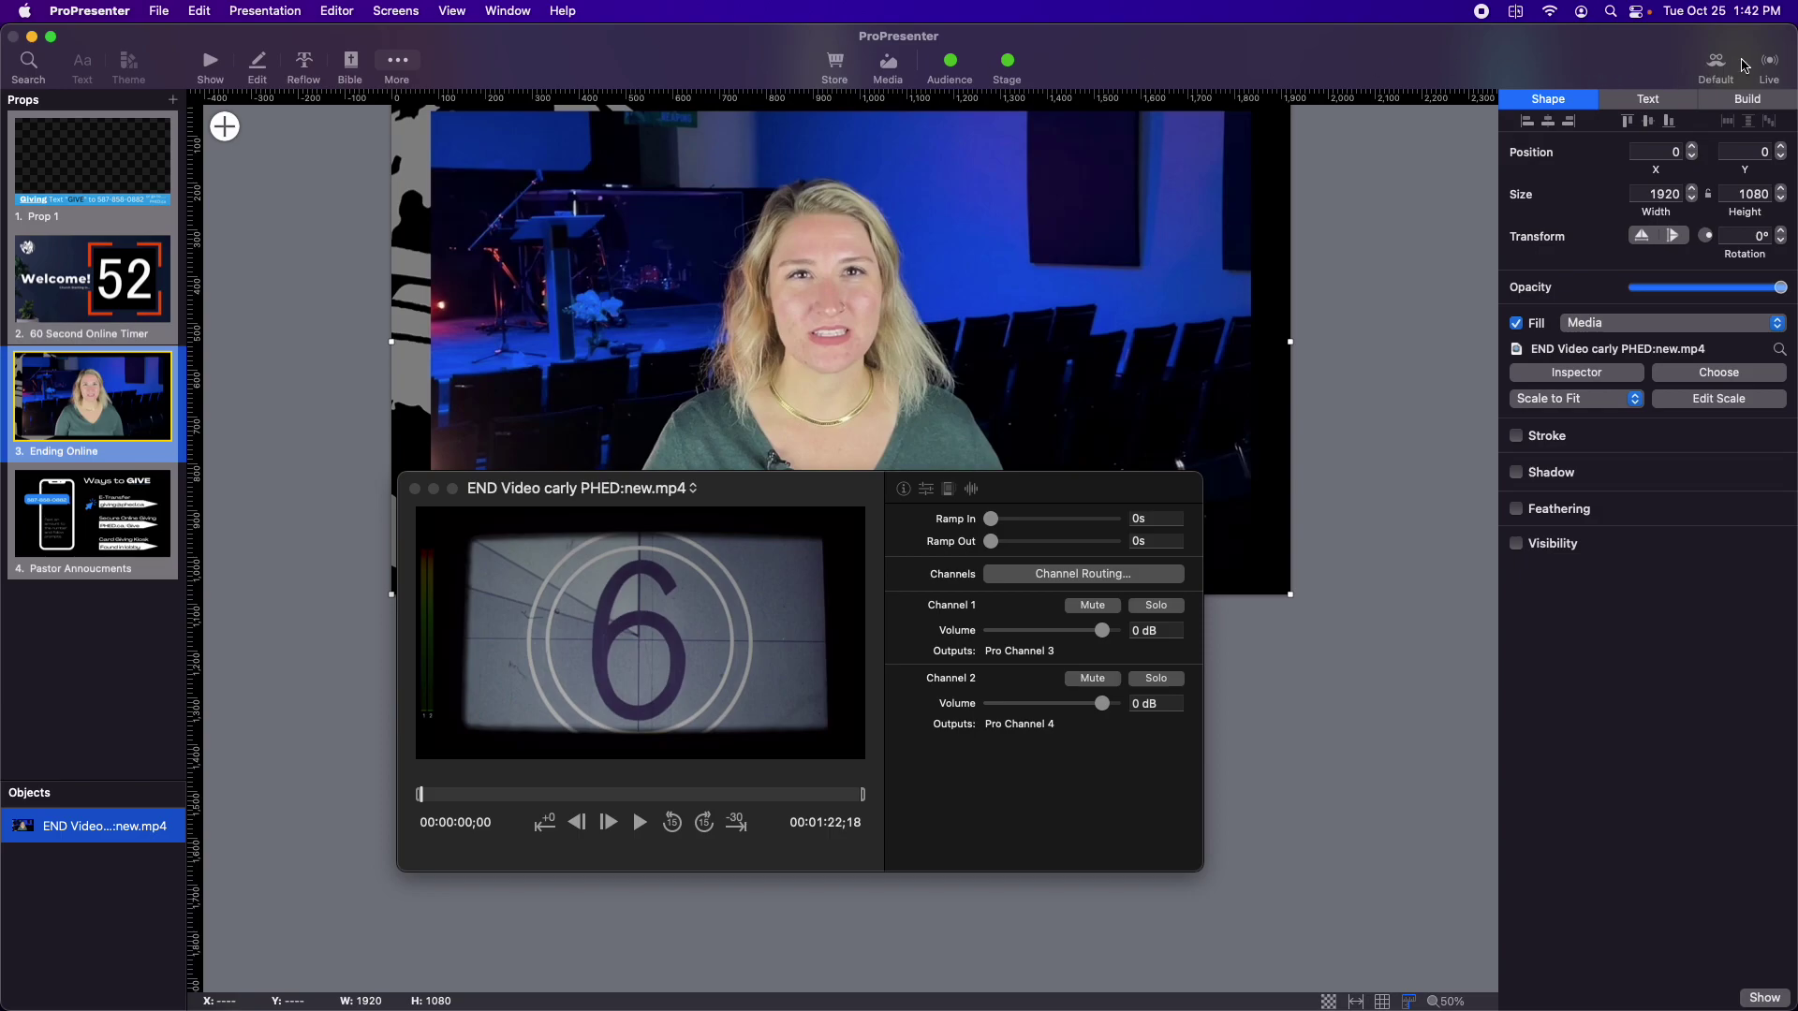
Step: Confirm the RTMP 1080p30 capture routes Pro Channel 3 left and 4 right, then close it
click(1769, 62)
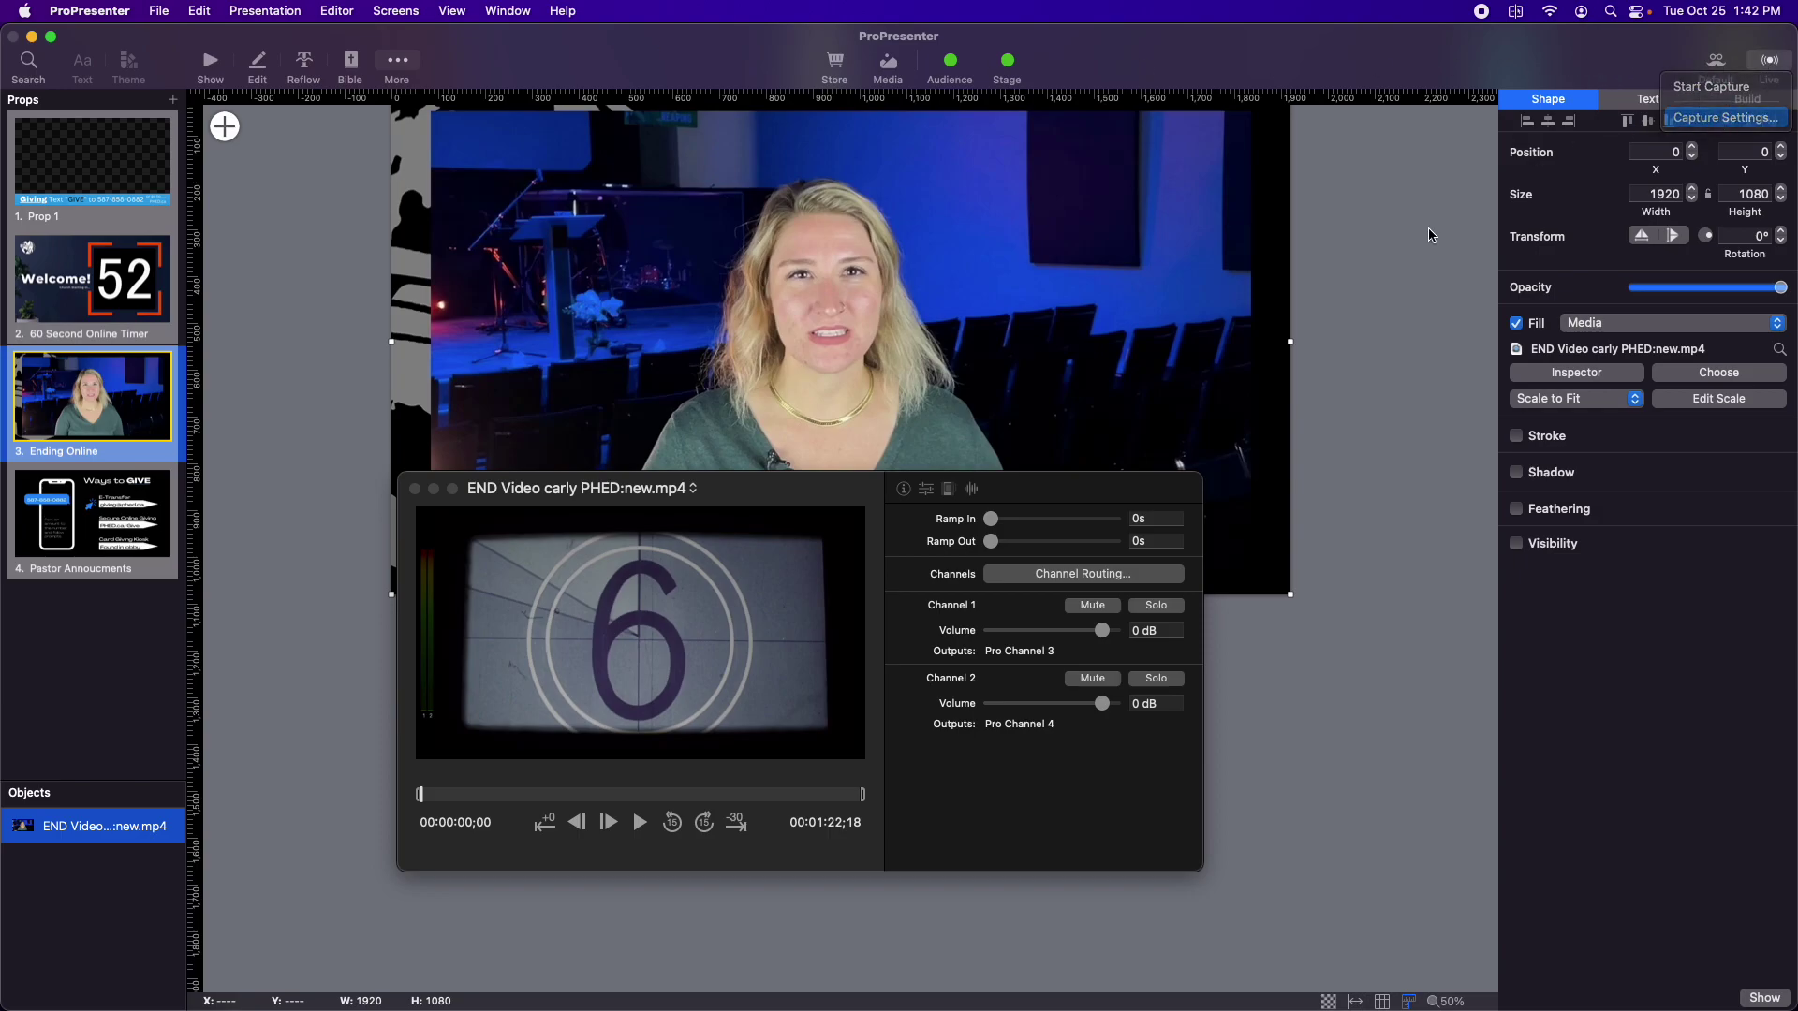
key(Return)
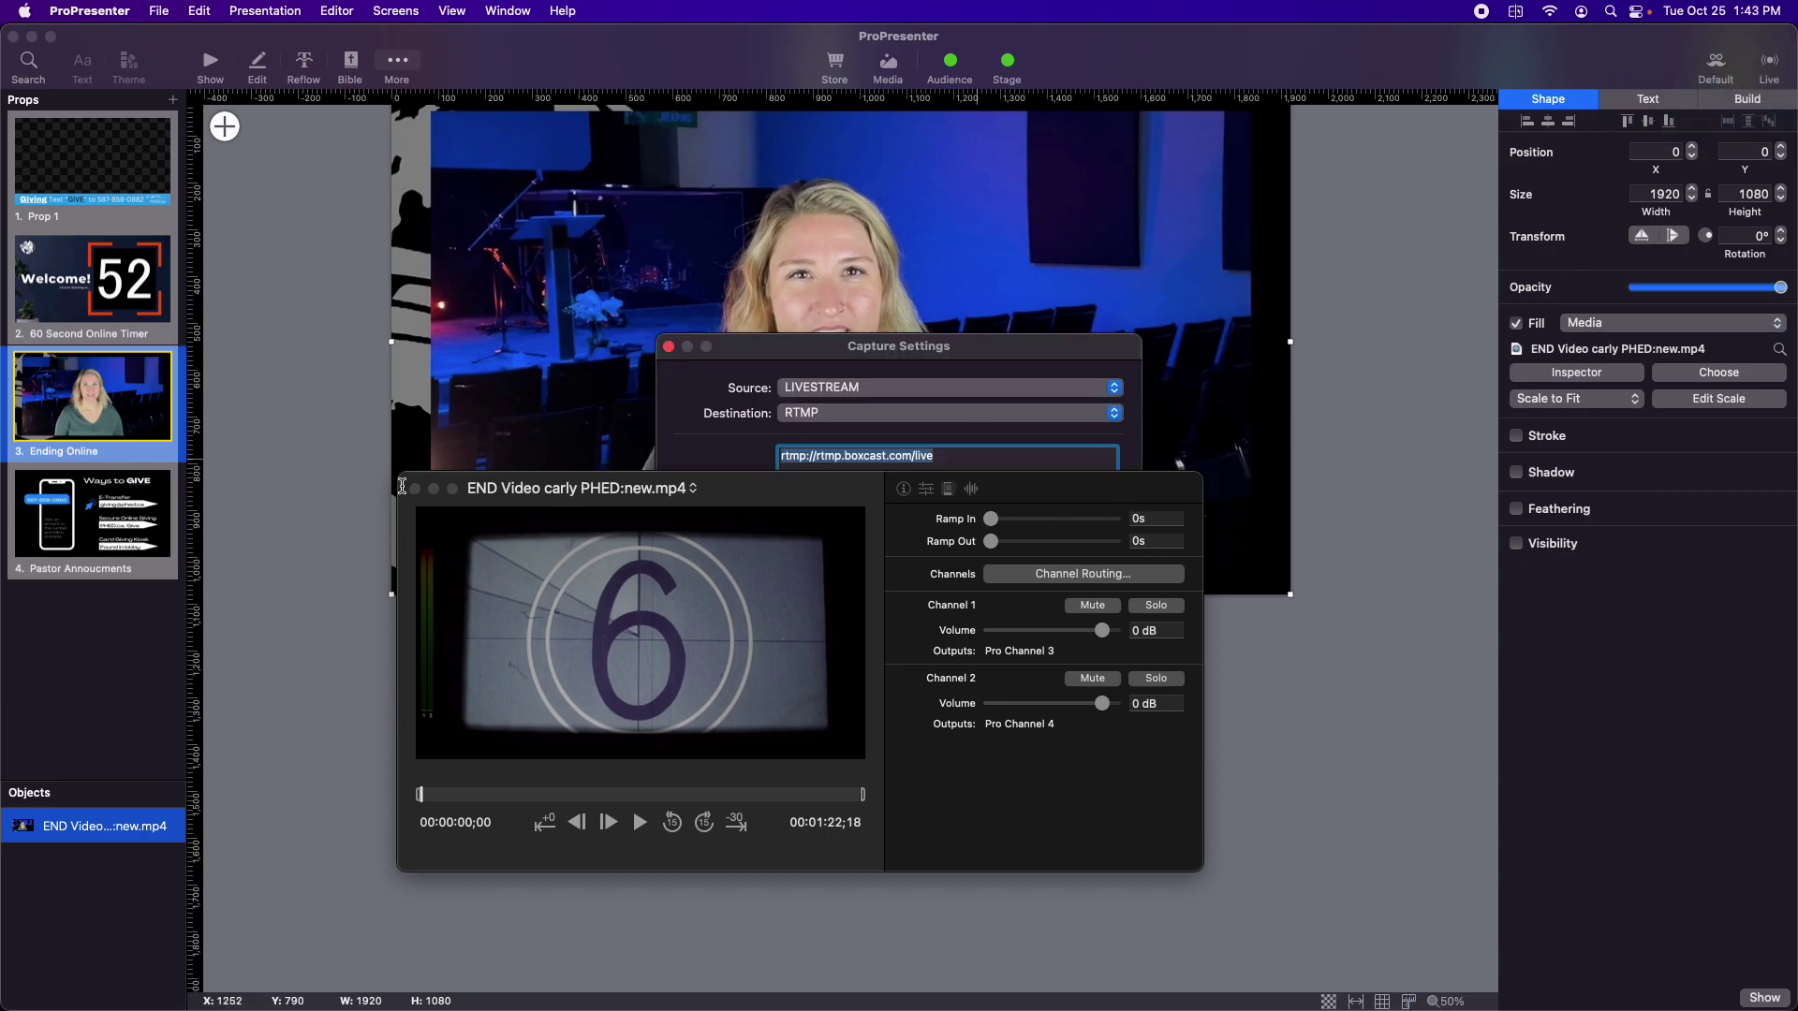
click(415, 488)
click(871, 628)
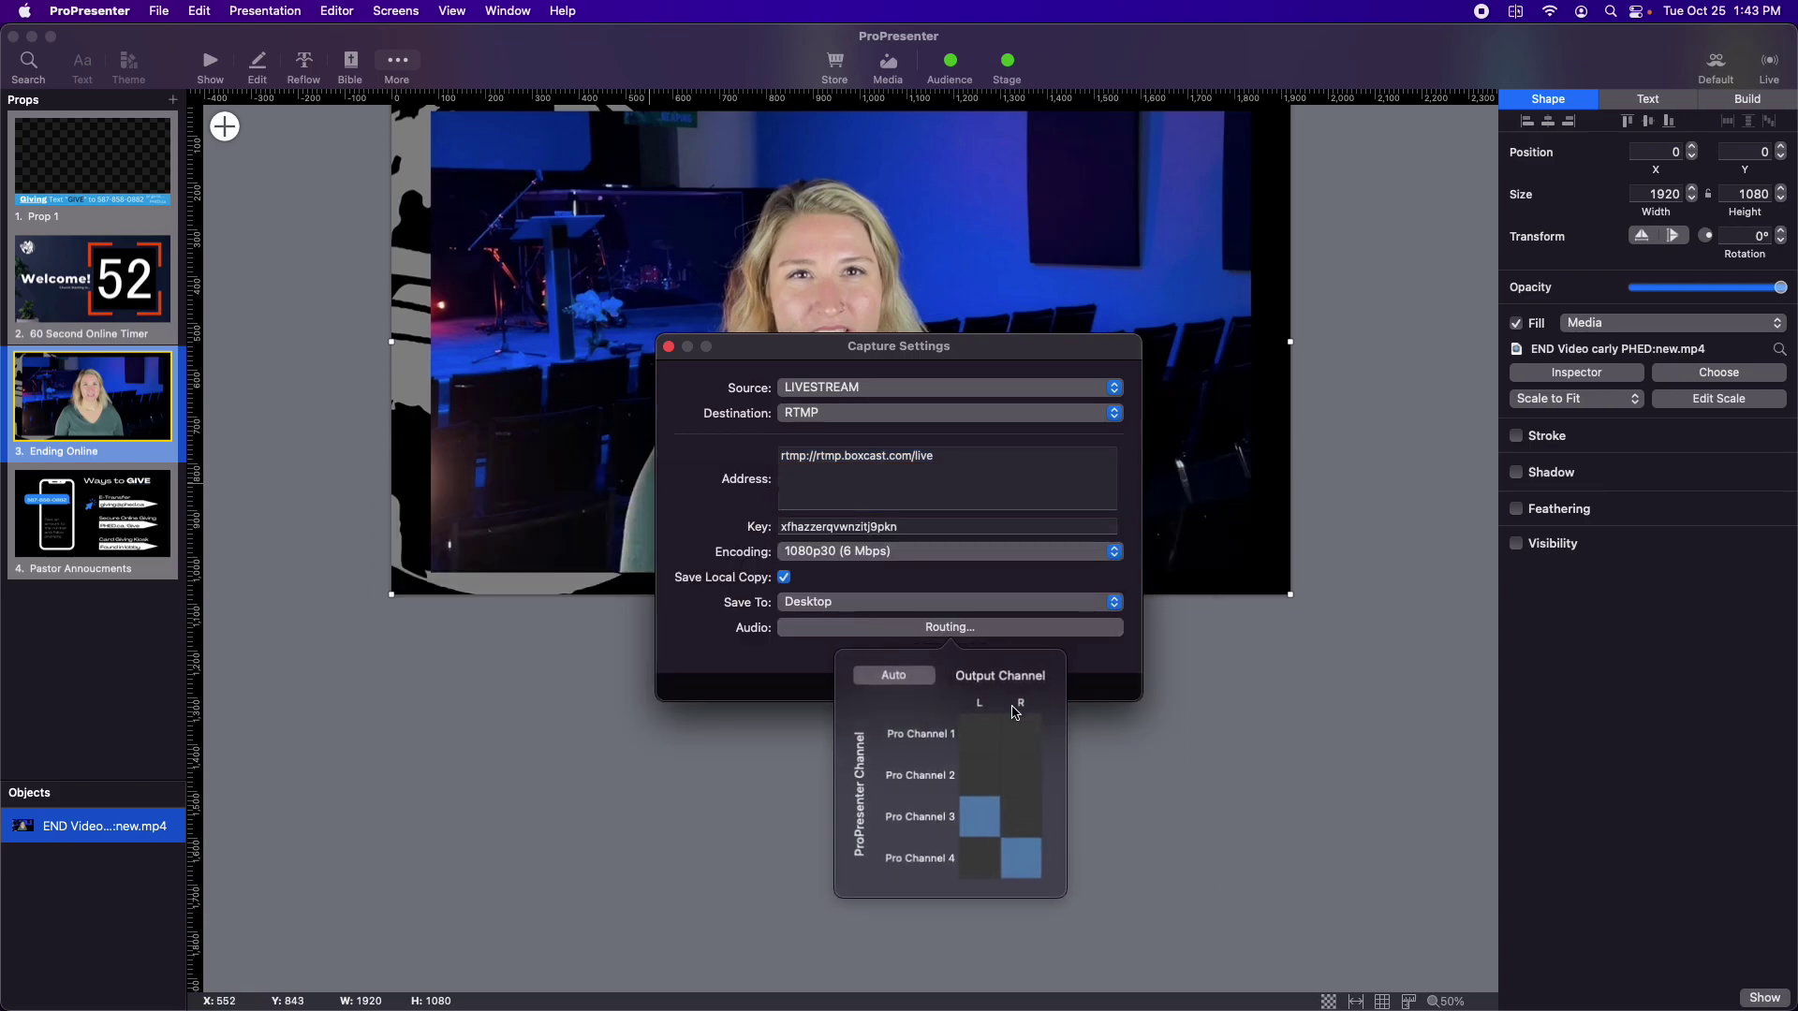
click(728, 648)
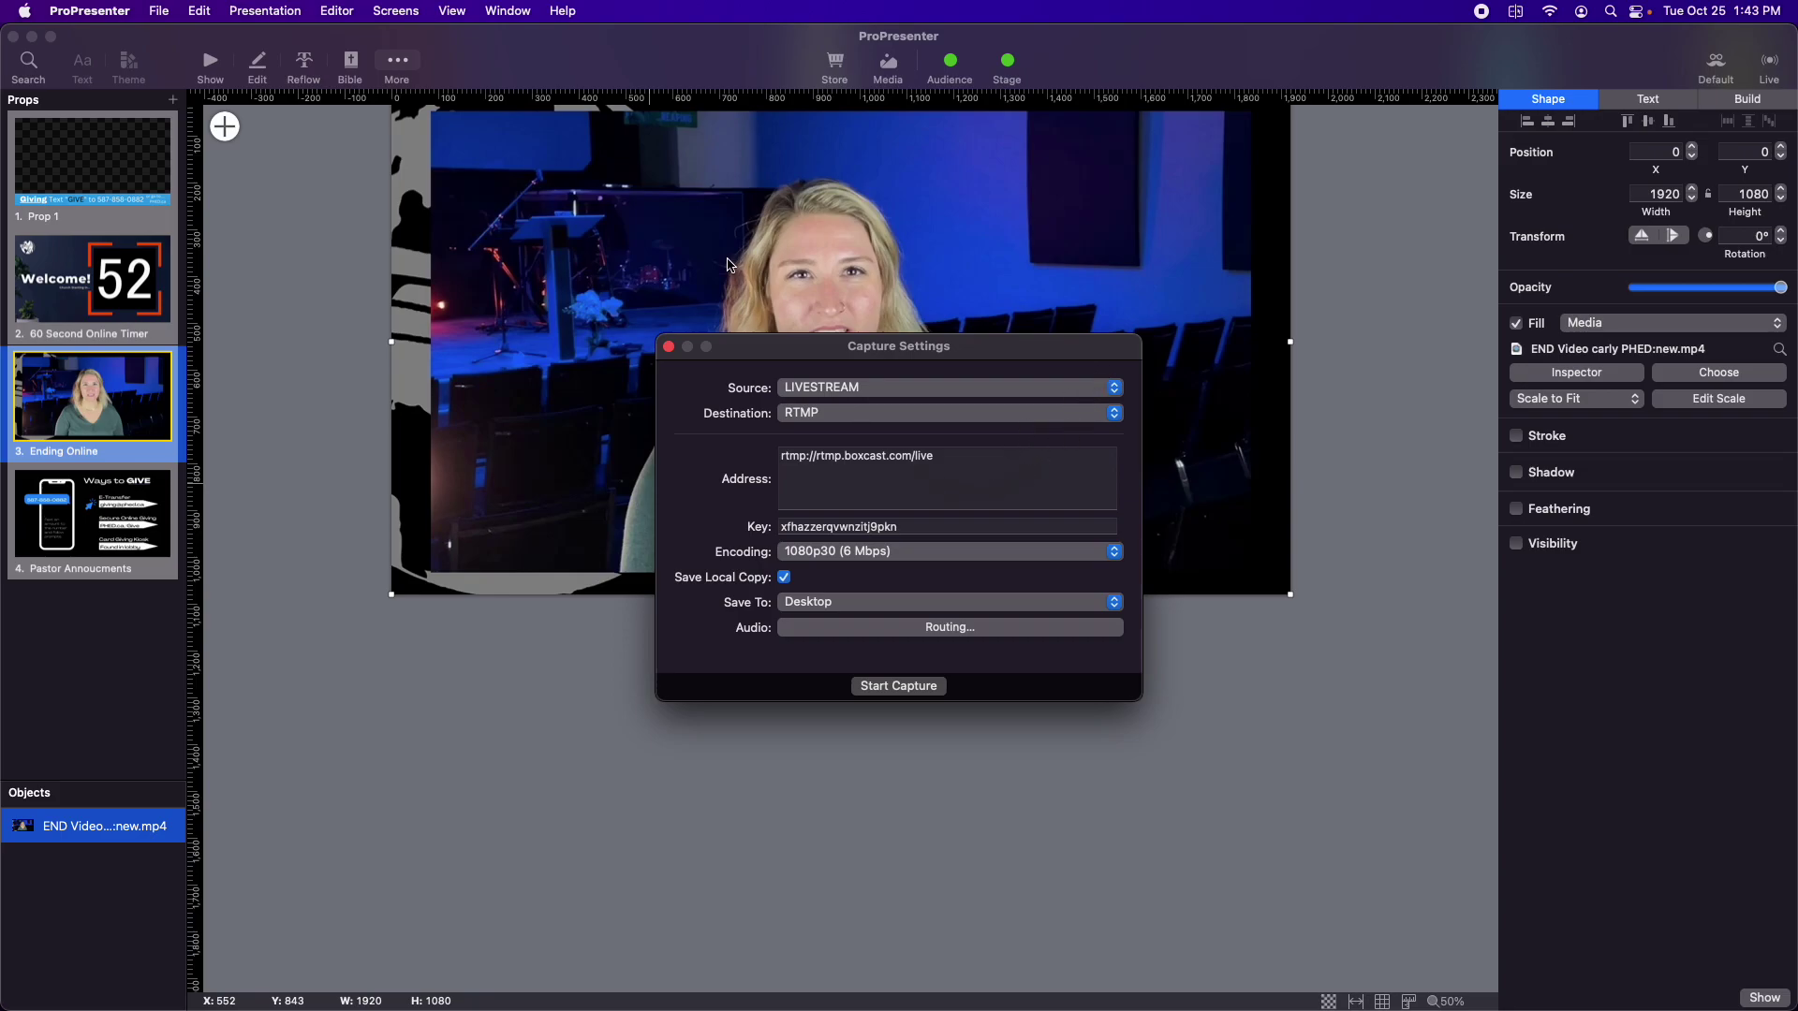
click(668, 347)
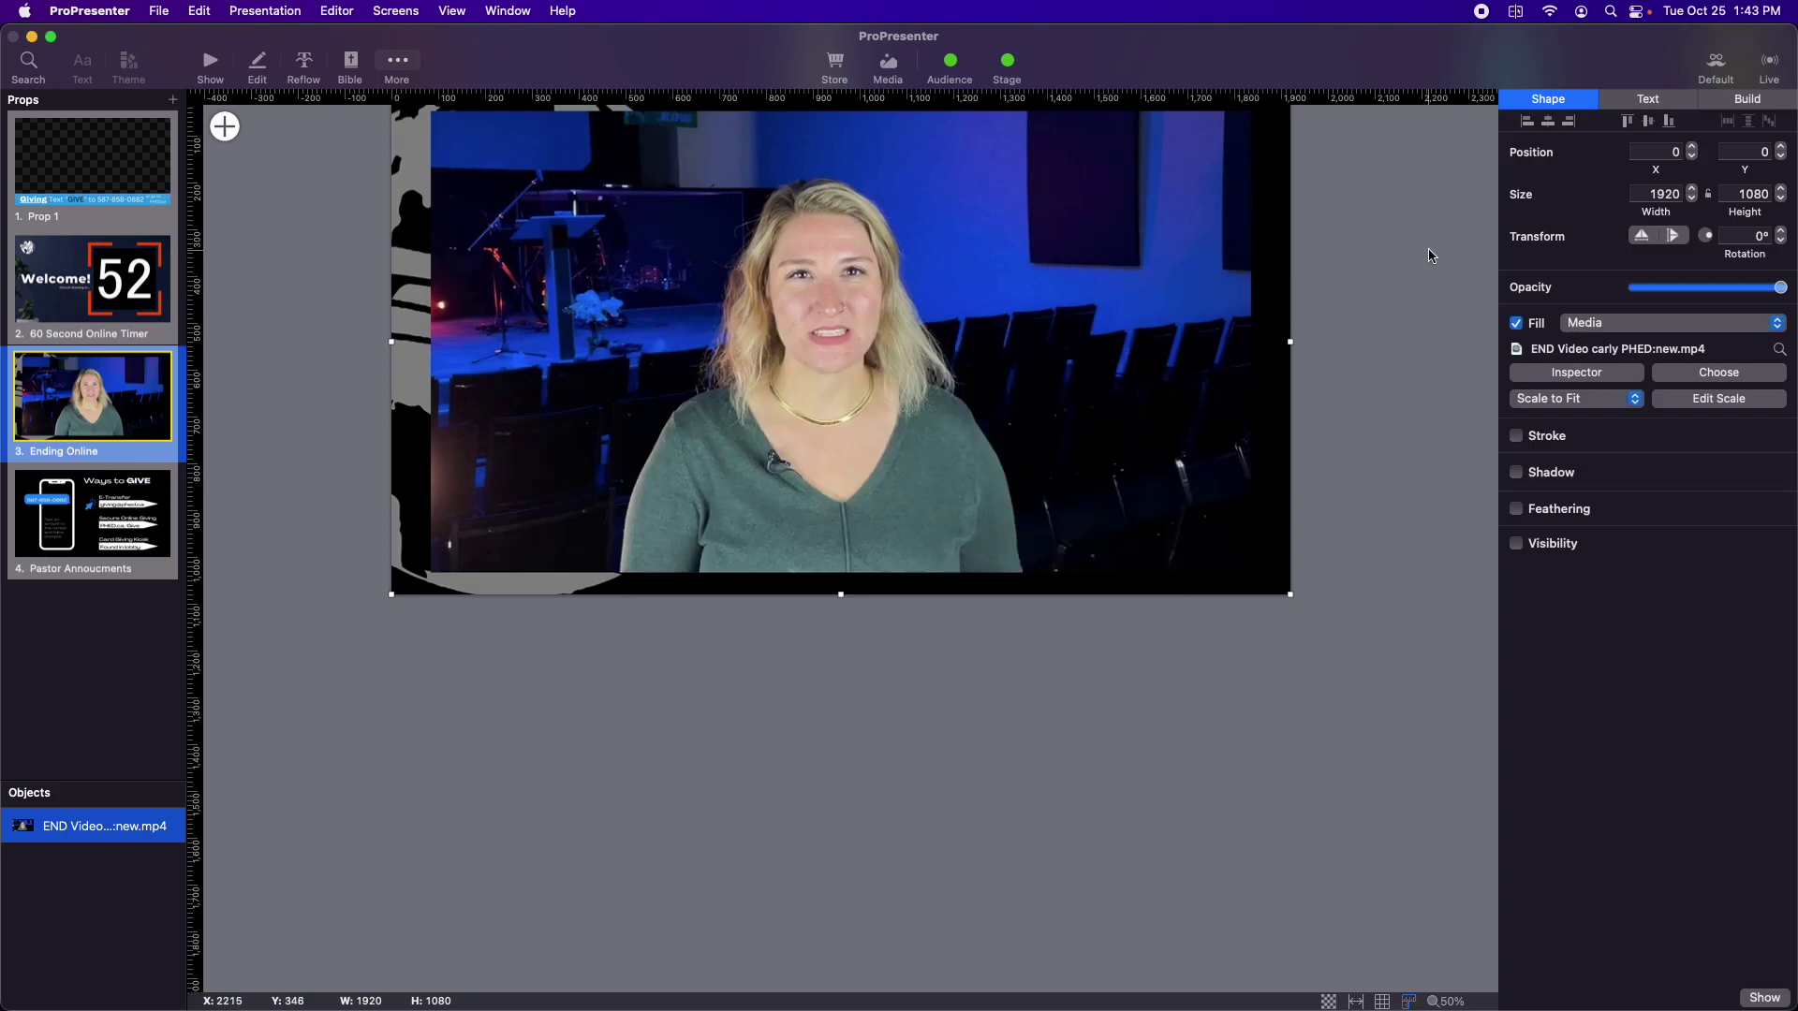
Step: In Show view, play New.mp4 from 1 END, then start the Welcome 60-second countdown
click(214, 65)
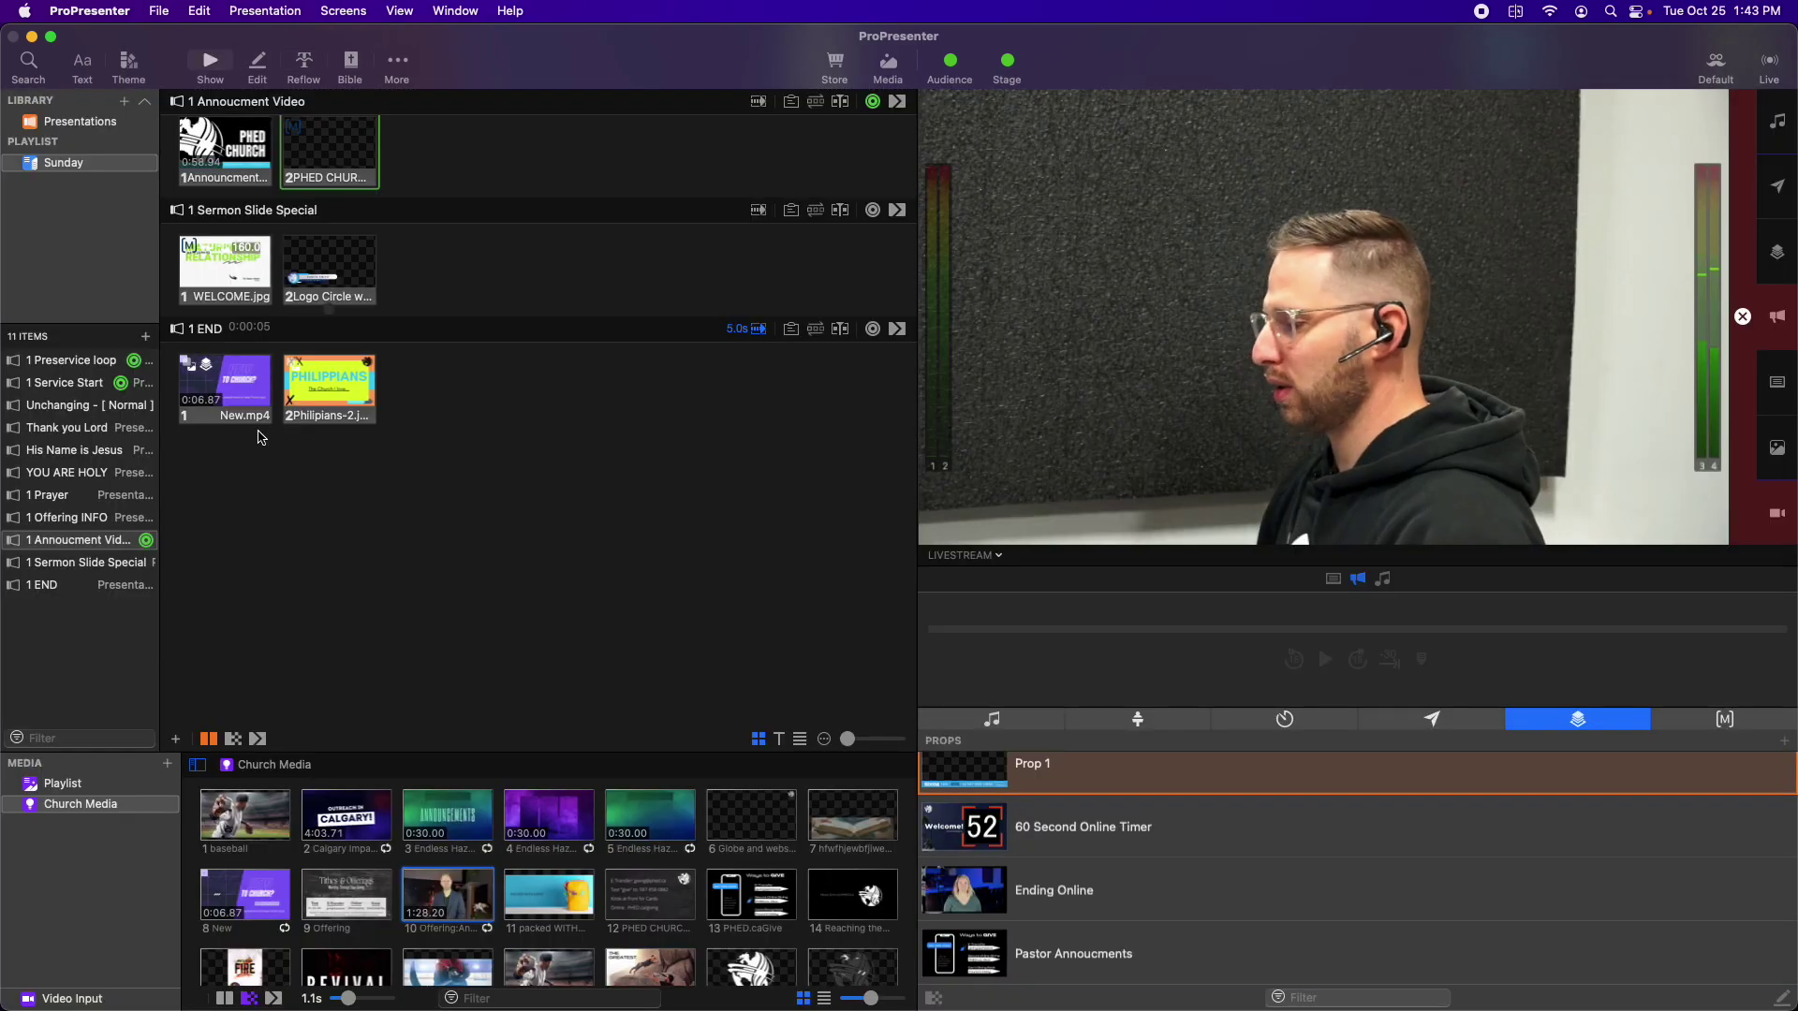
click(231, 379)
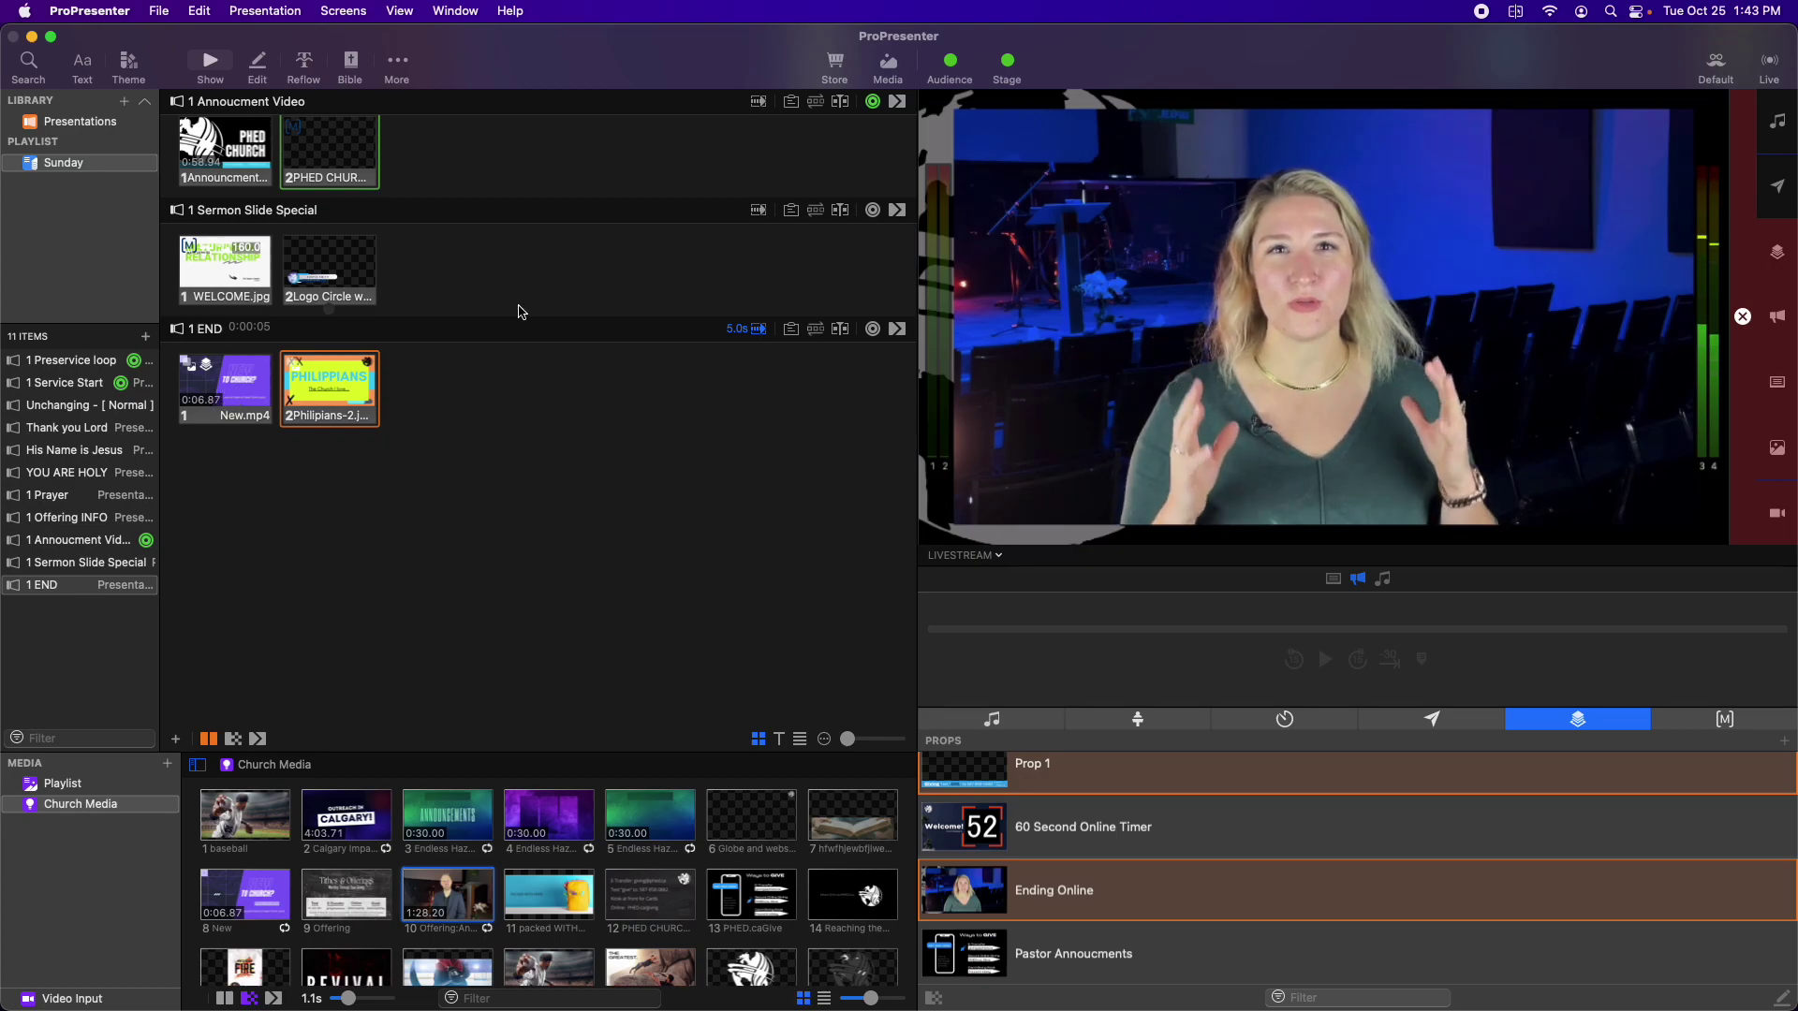
scroll(337, 529, up, 10)
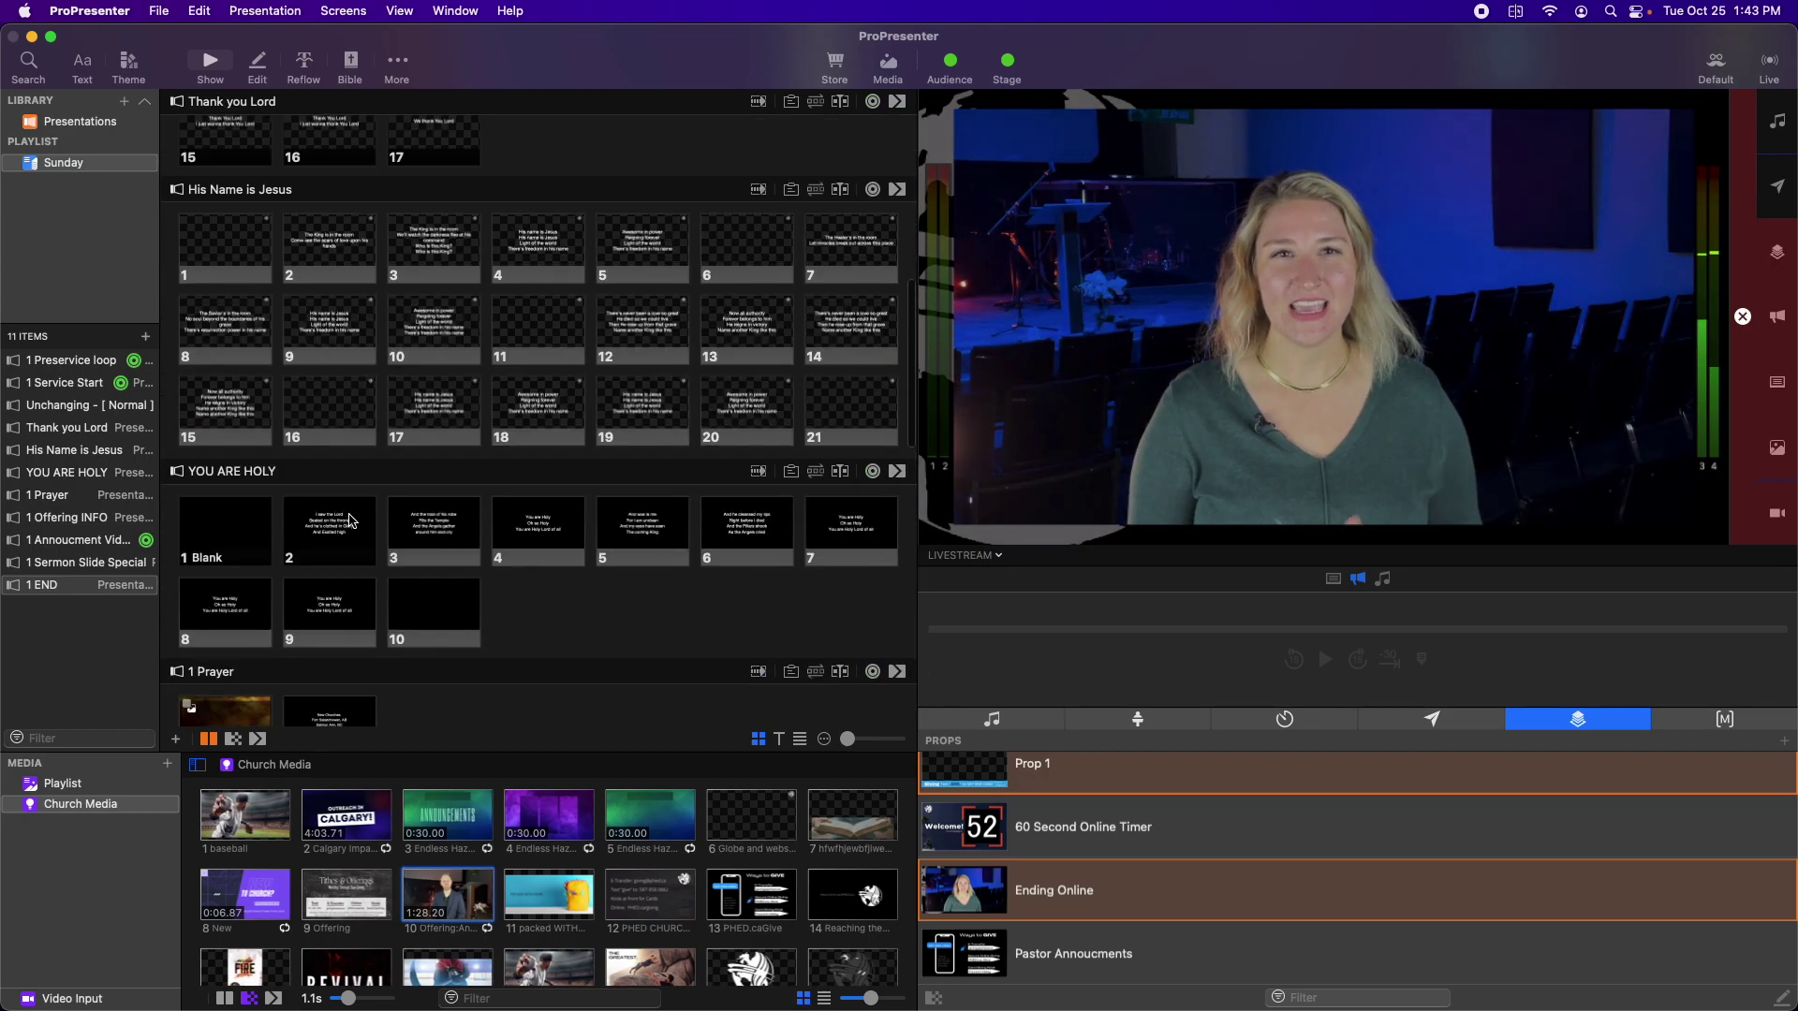
scroll(349, 520, up, 10)
click(240, 367)
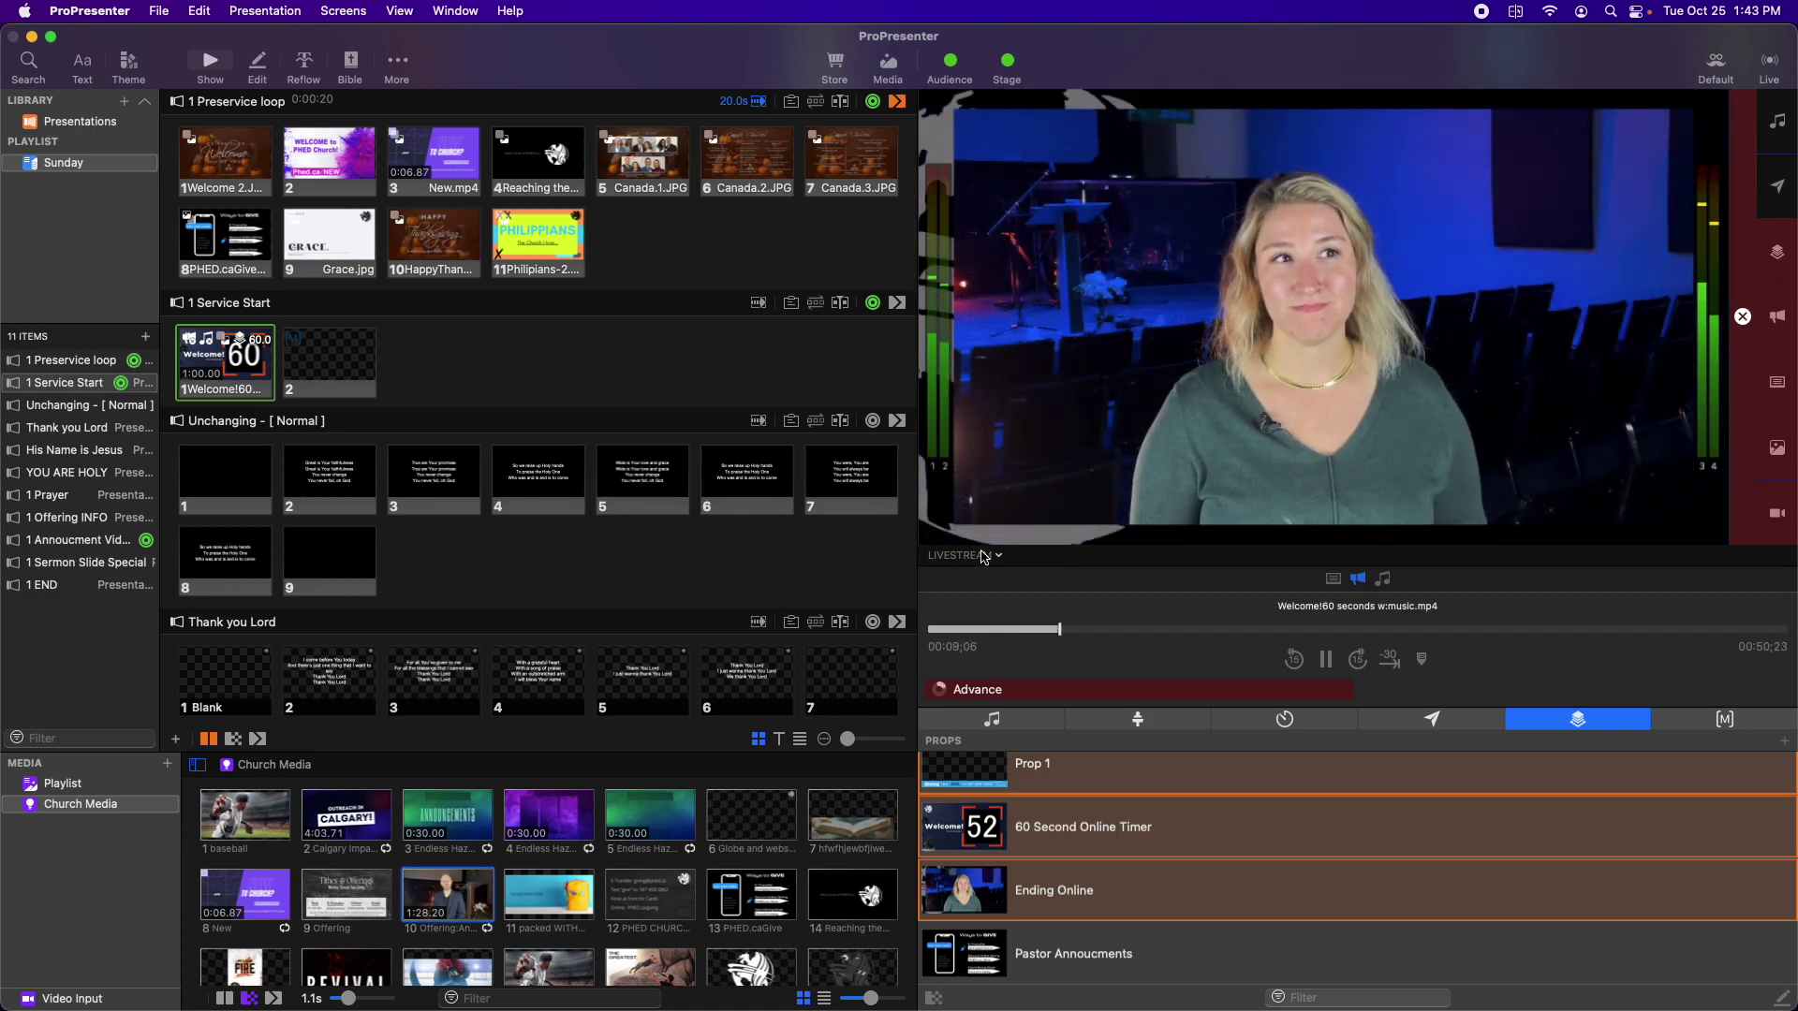
Step: Preview the Projector APPLE TV output and put blank slide 2 of 1 Service Start live
click(983, 557)
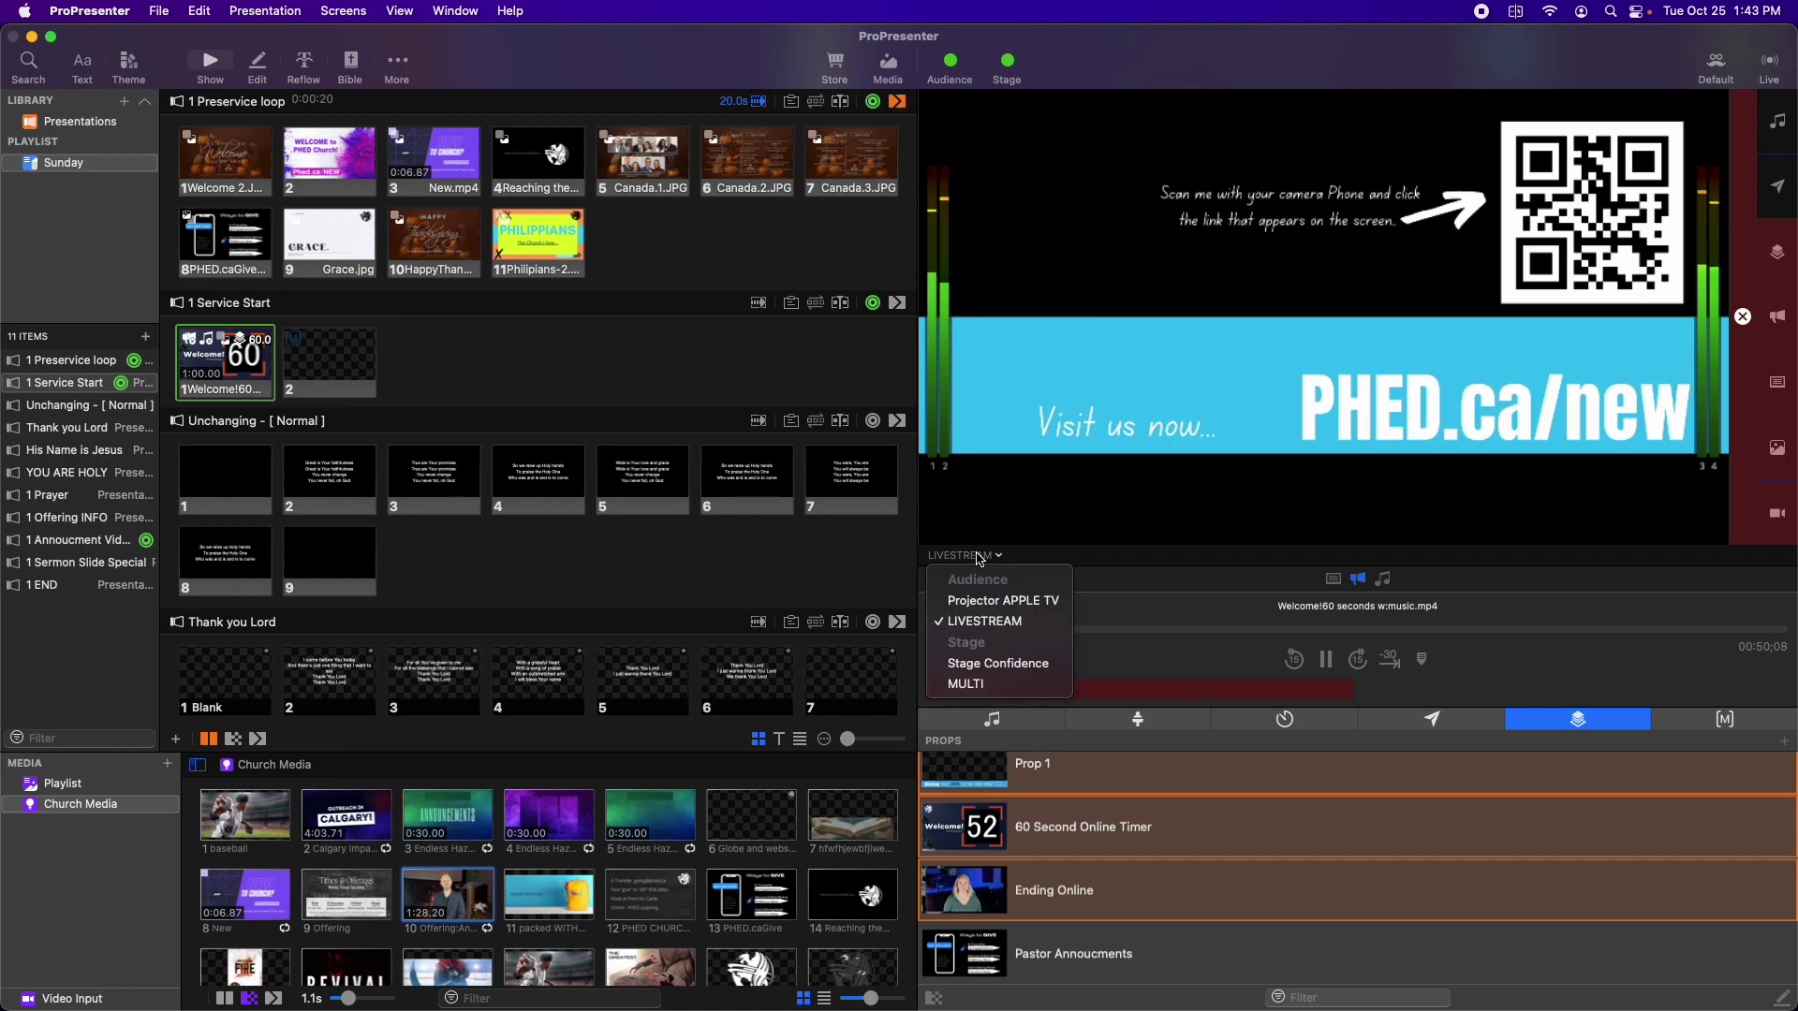
click(1012, 602)
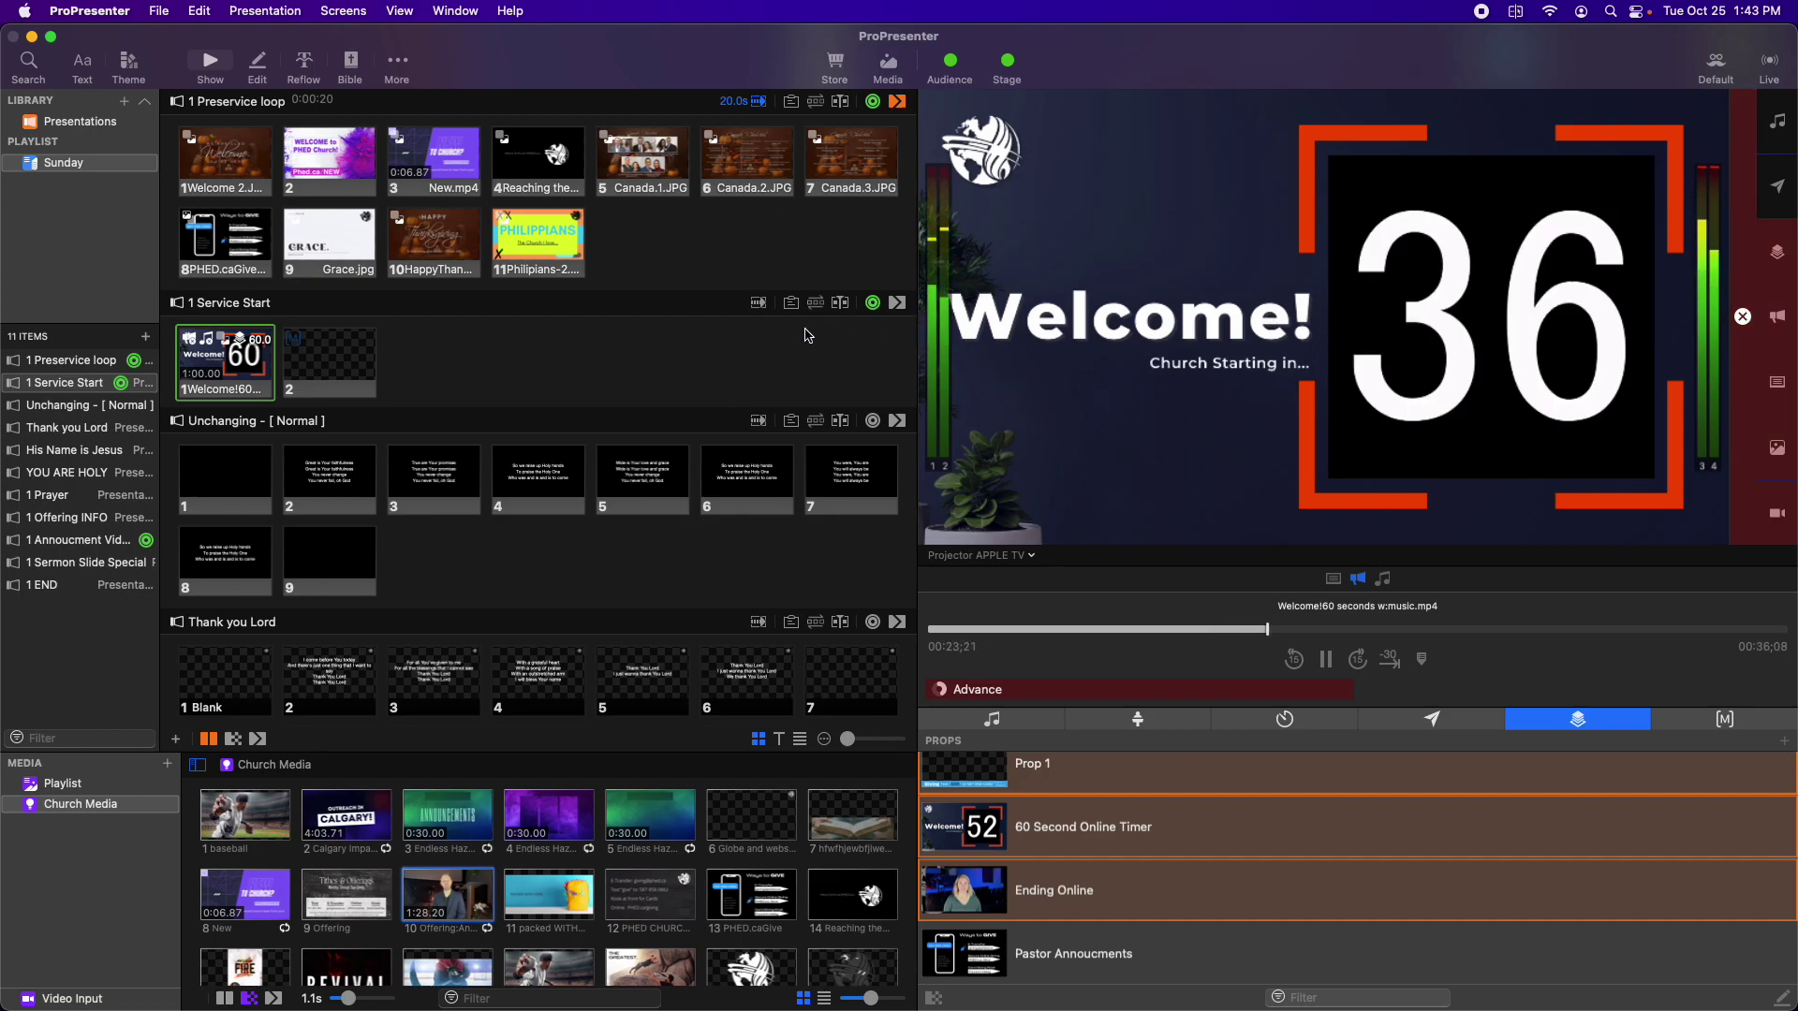
click(330, 364)
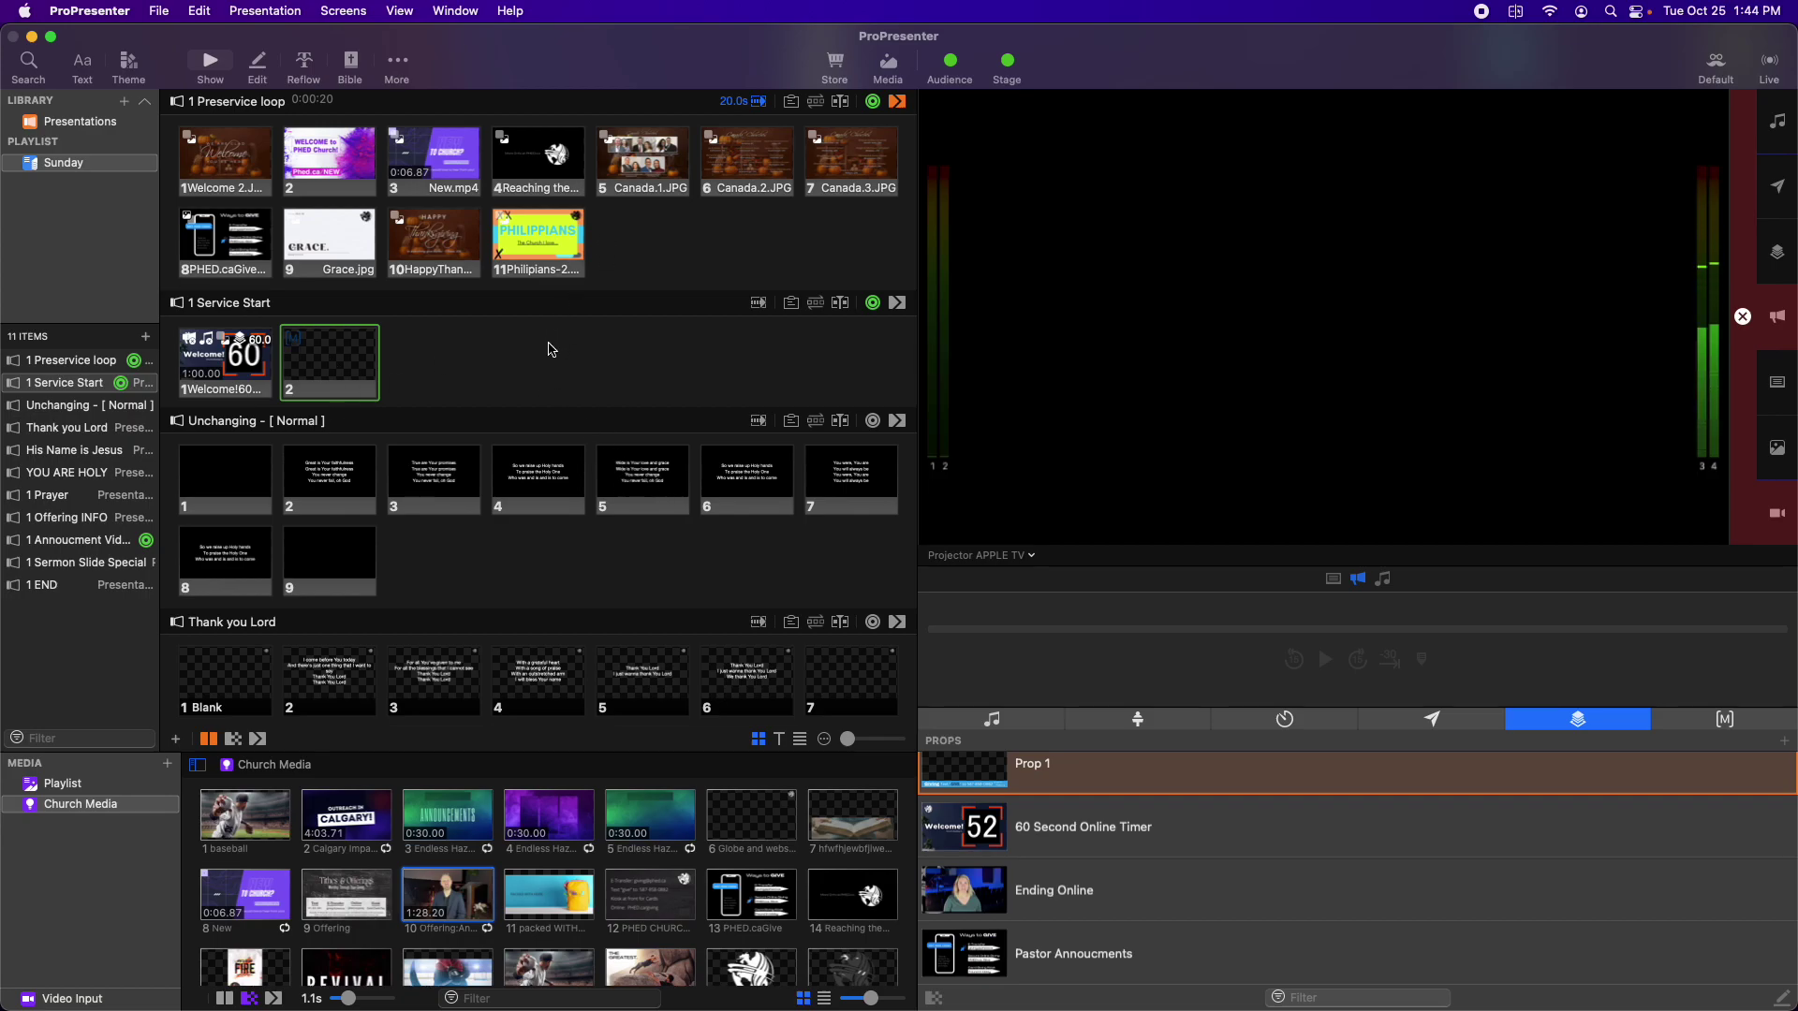
scroll(562, 333, down, 10)
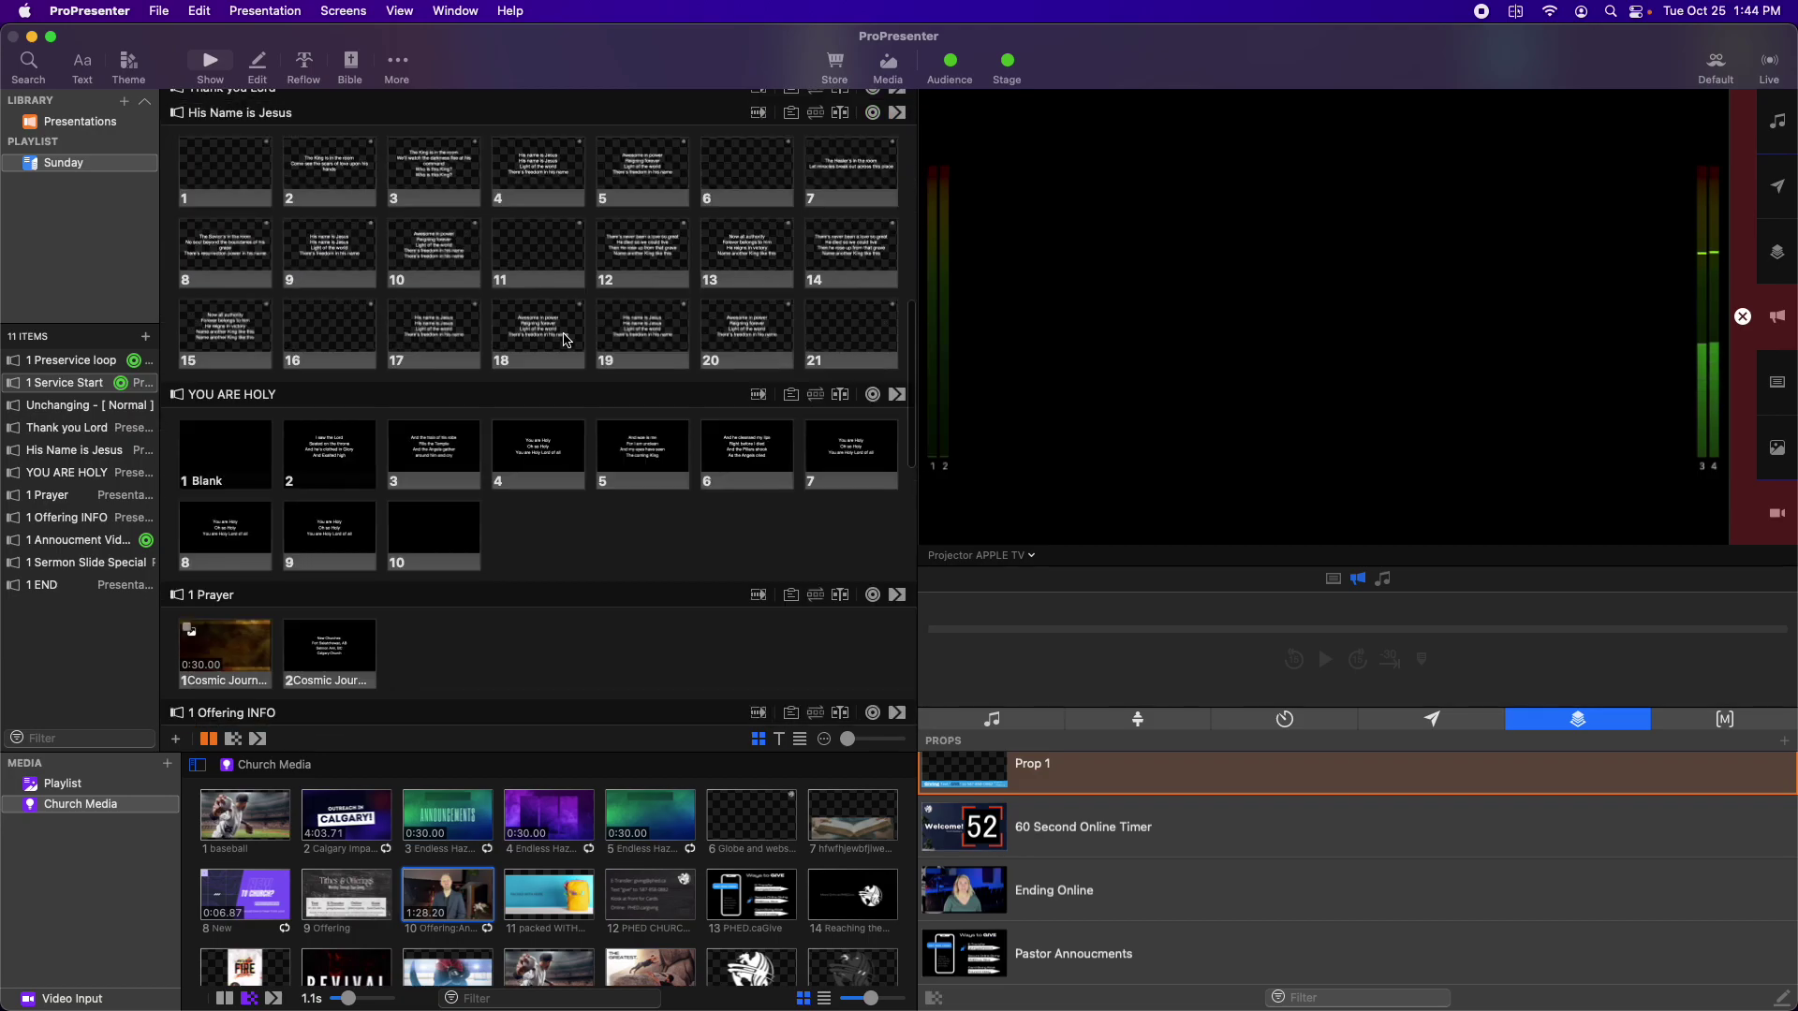
scroll(530, 390, up, 10)
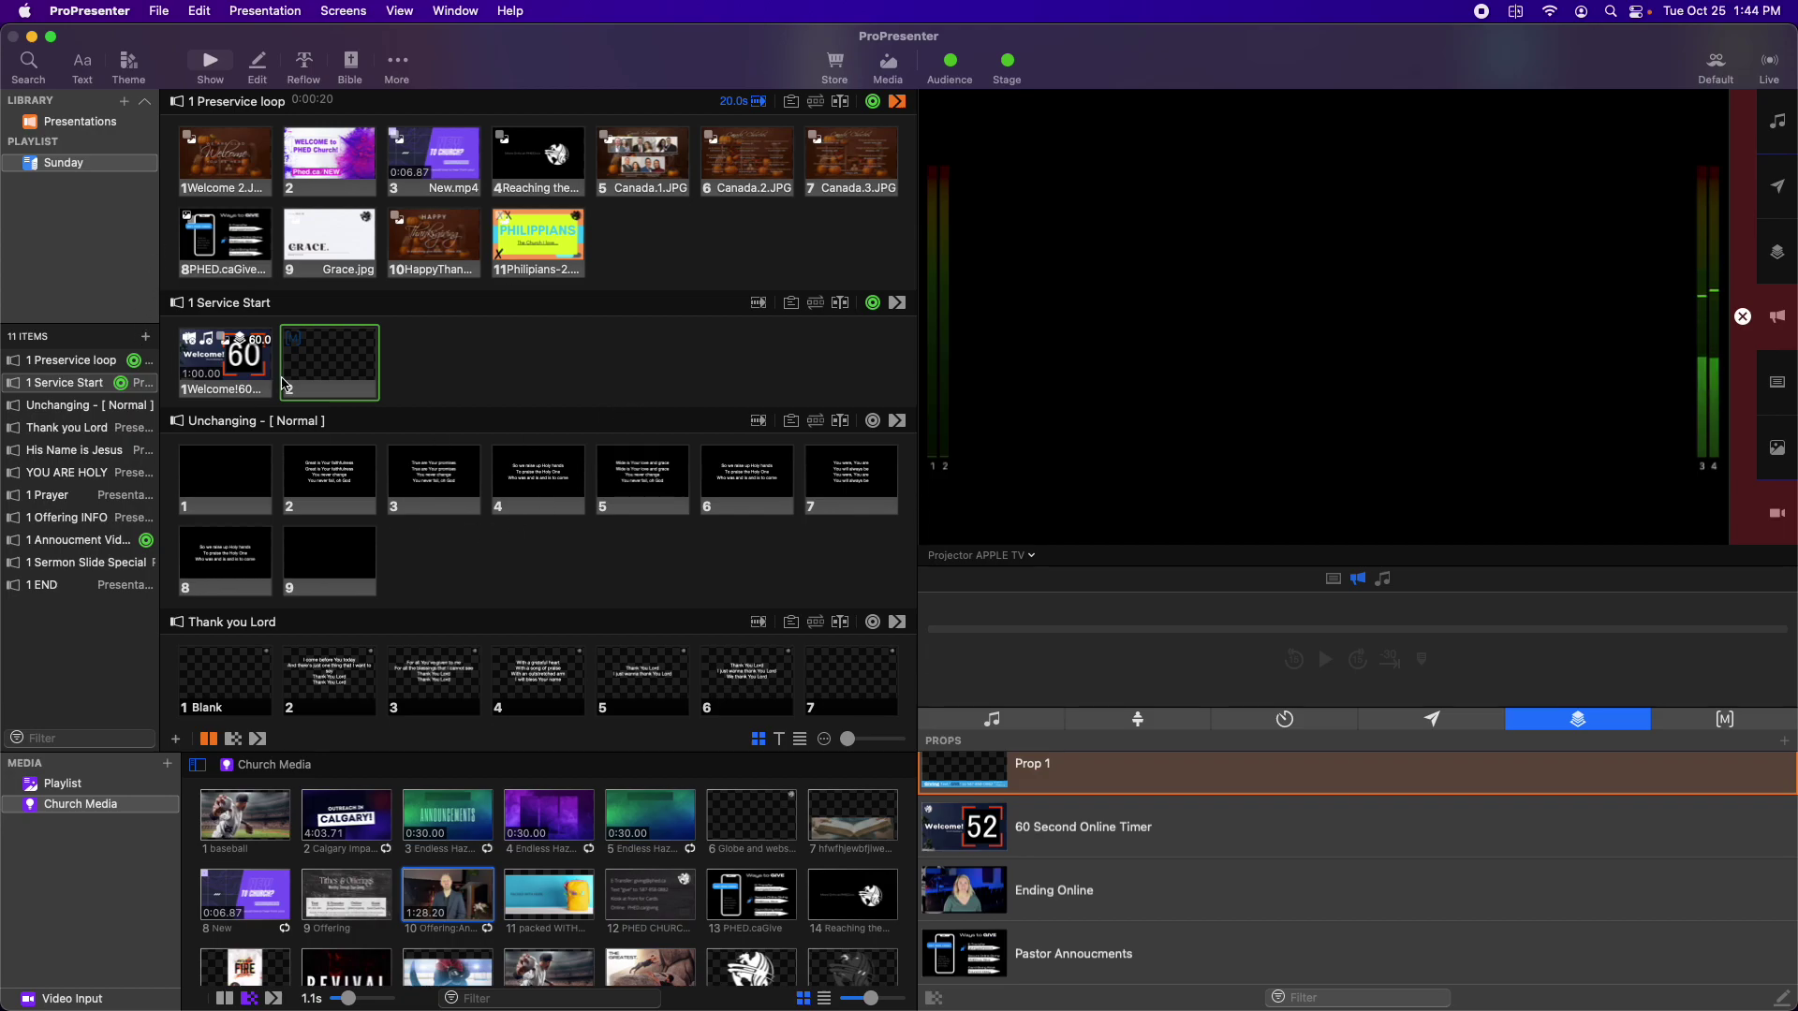
scroll(348, 309, down, 5)
scroll(350, 338, up, 2)
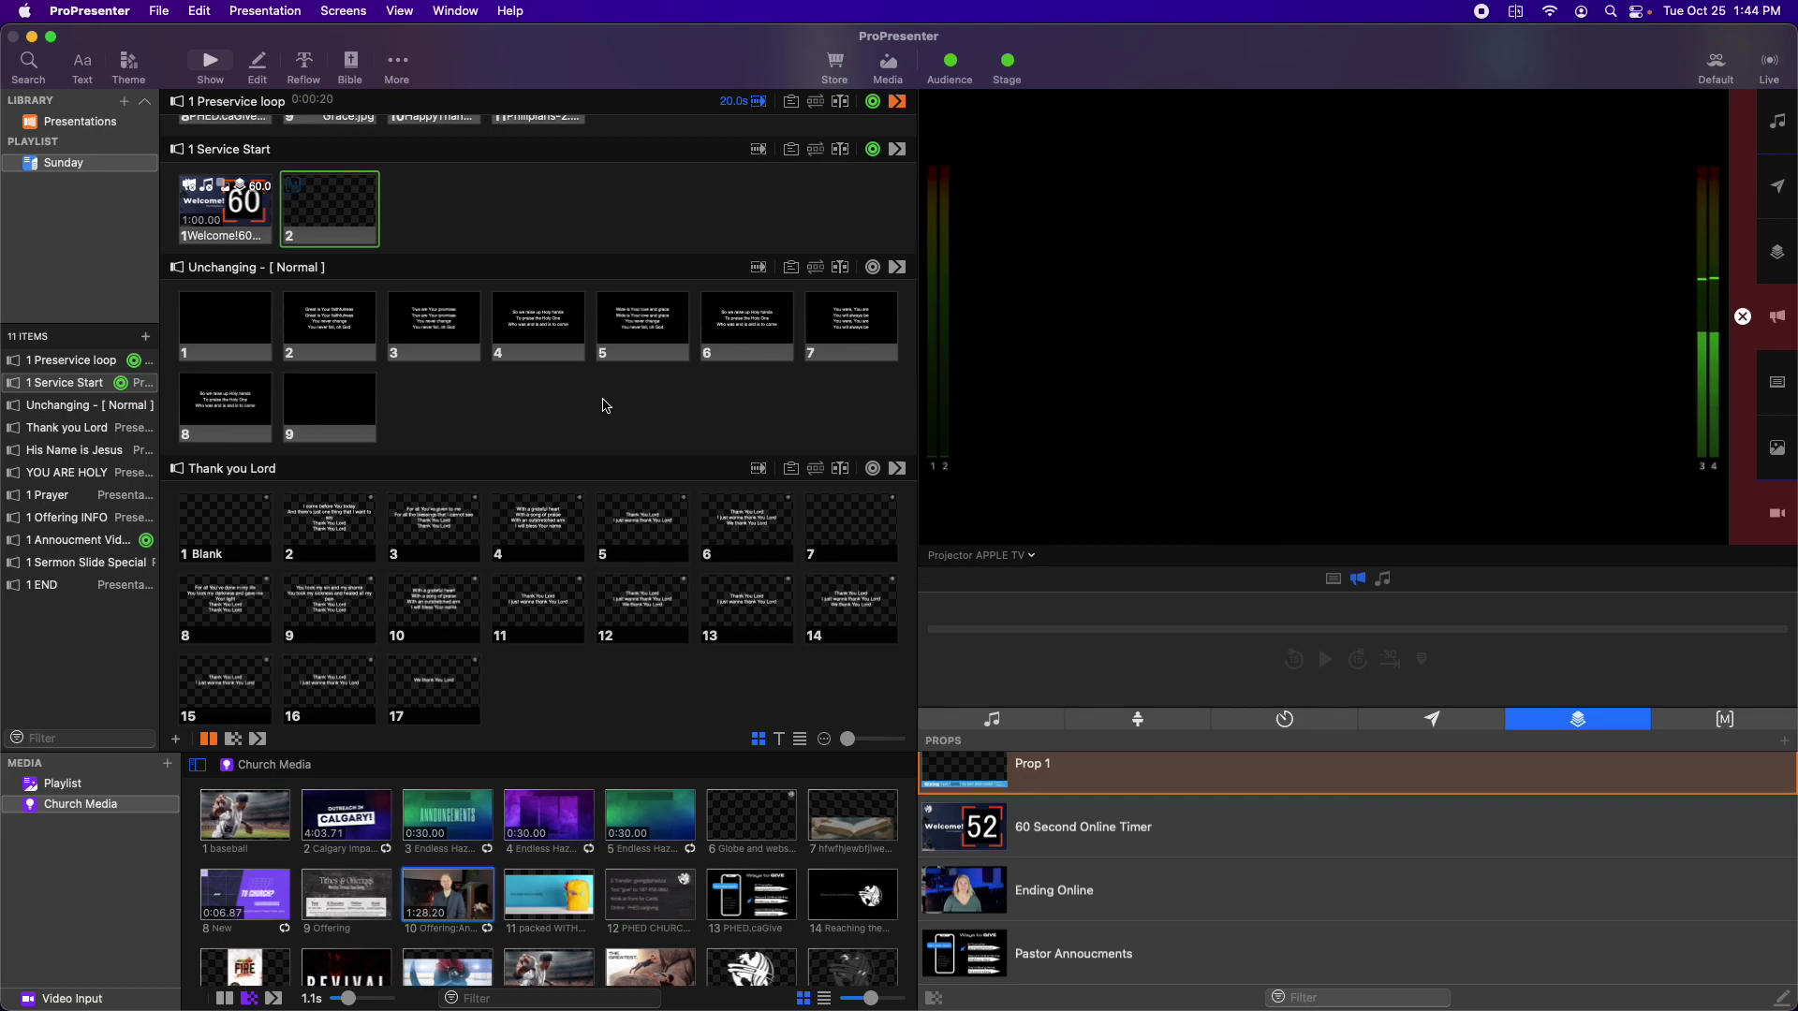
scroll(453, 466, down, 15)
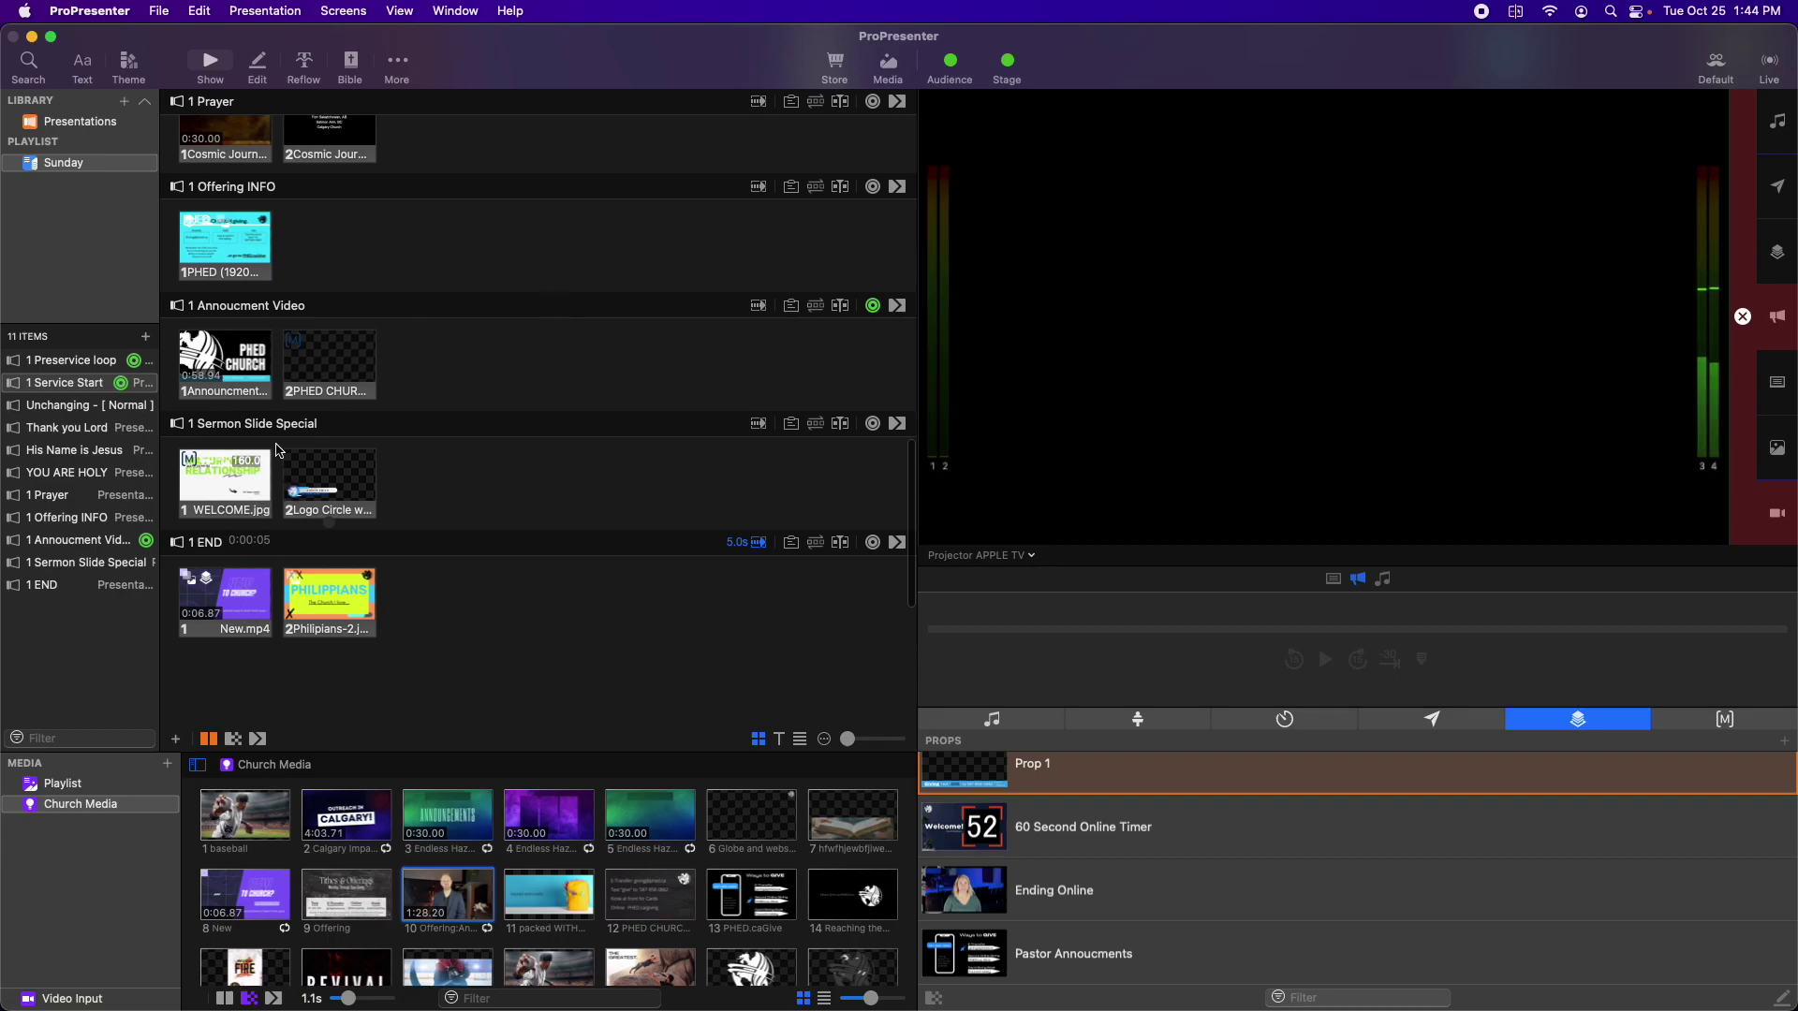
Step: Add 10 Offering to 1 END, play it, then go to blank Announcement Video slide 2
drag(459, 915, 427, 619)
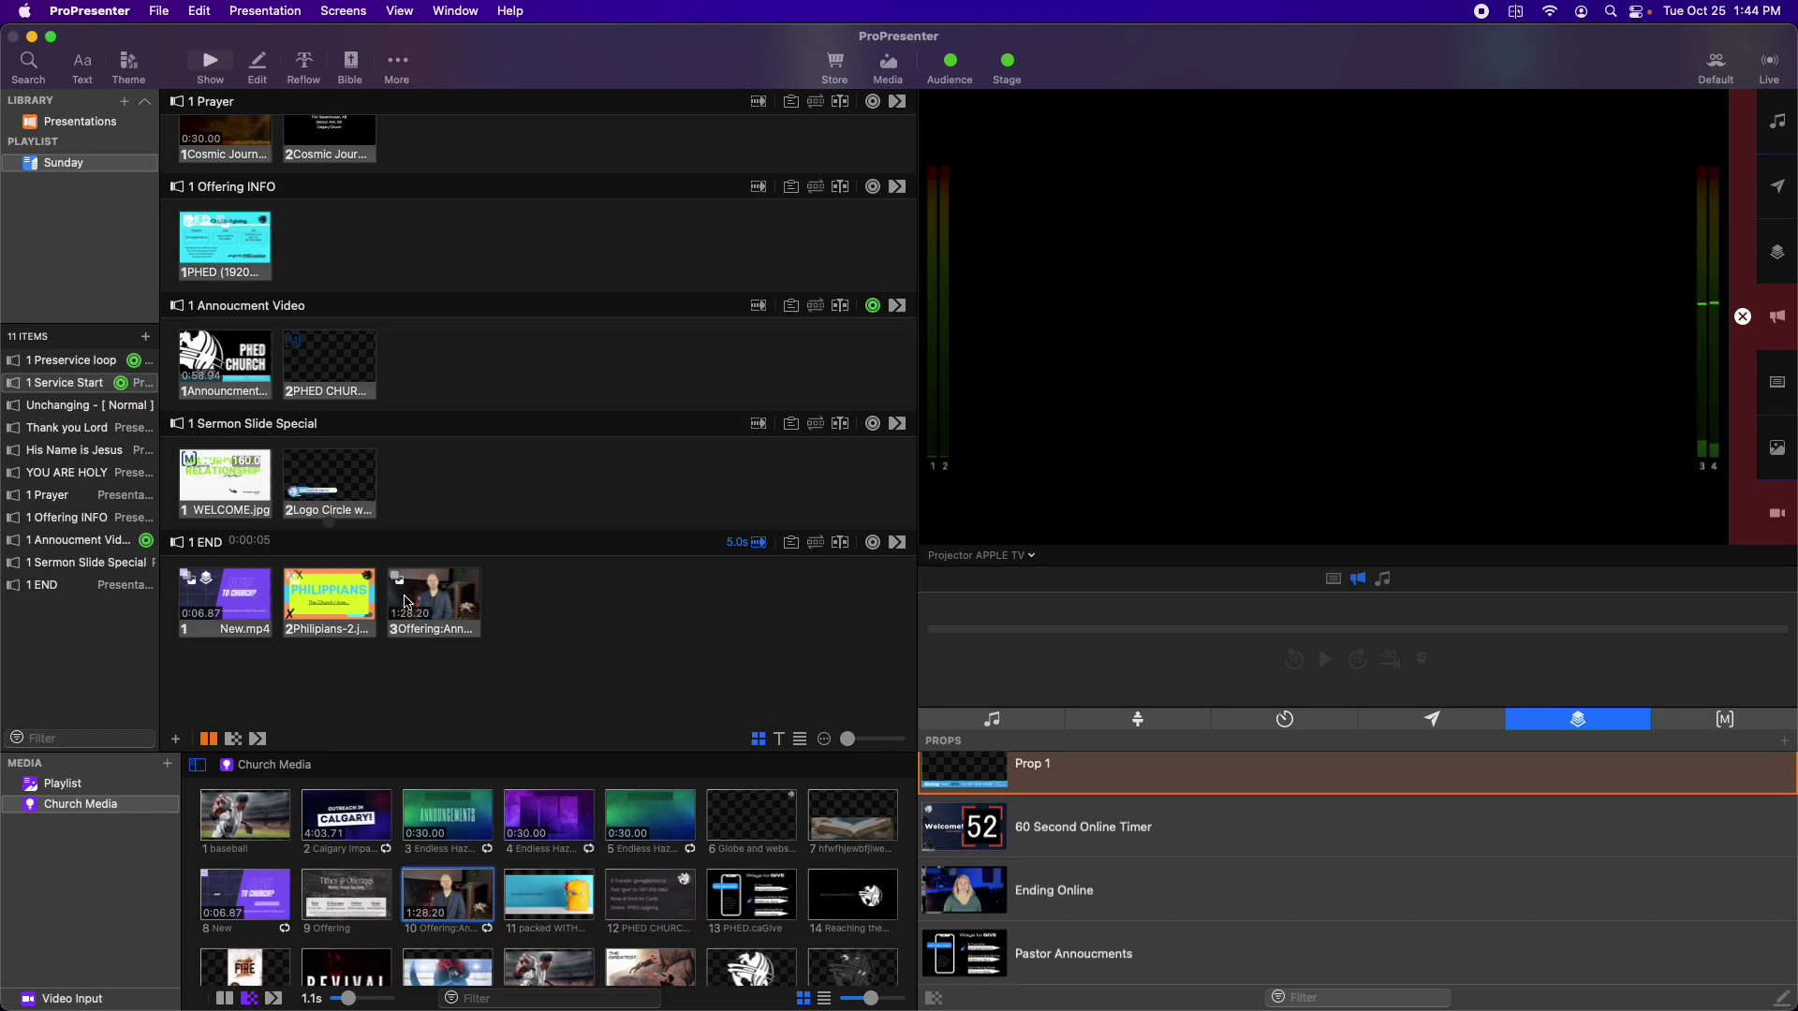
click(408, 602)
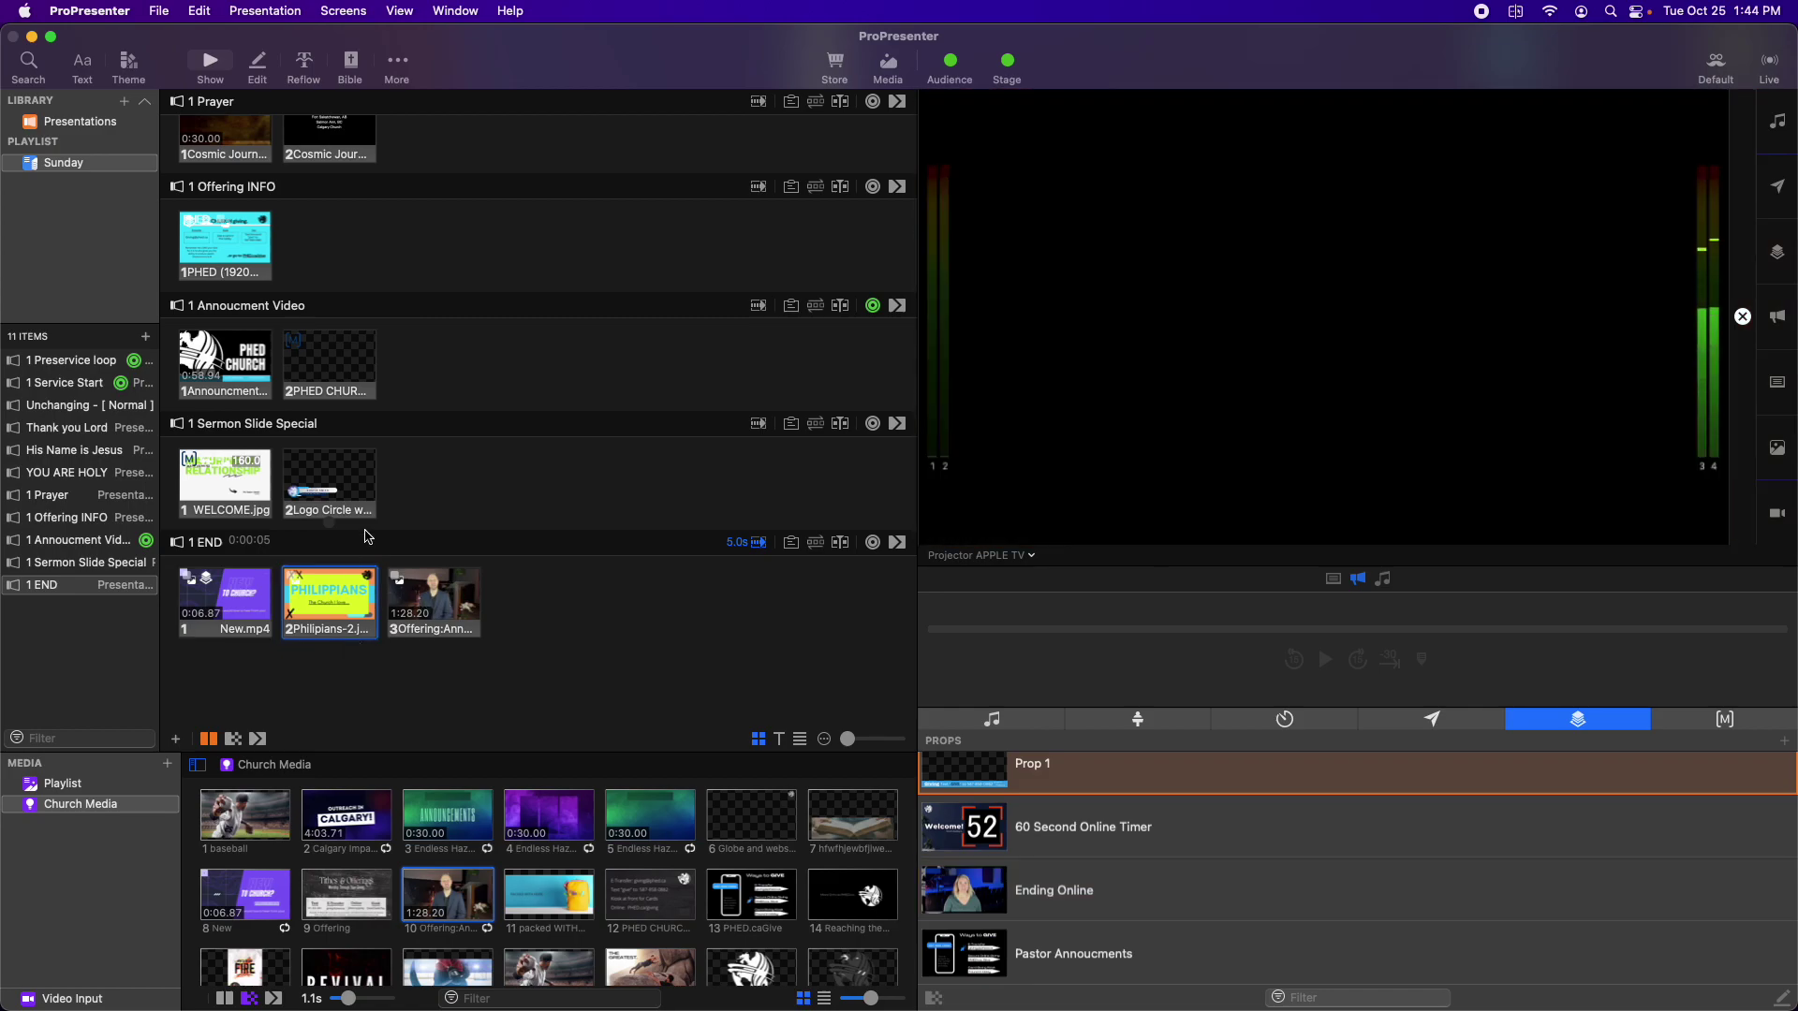
click(338, 353)
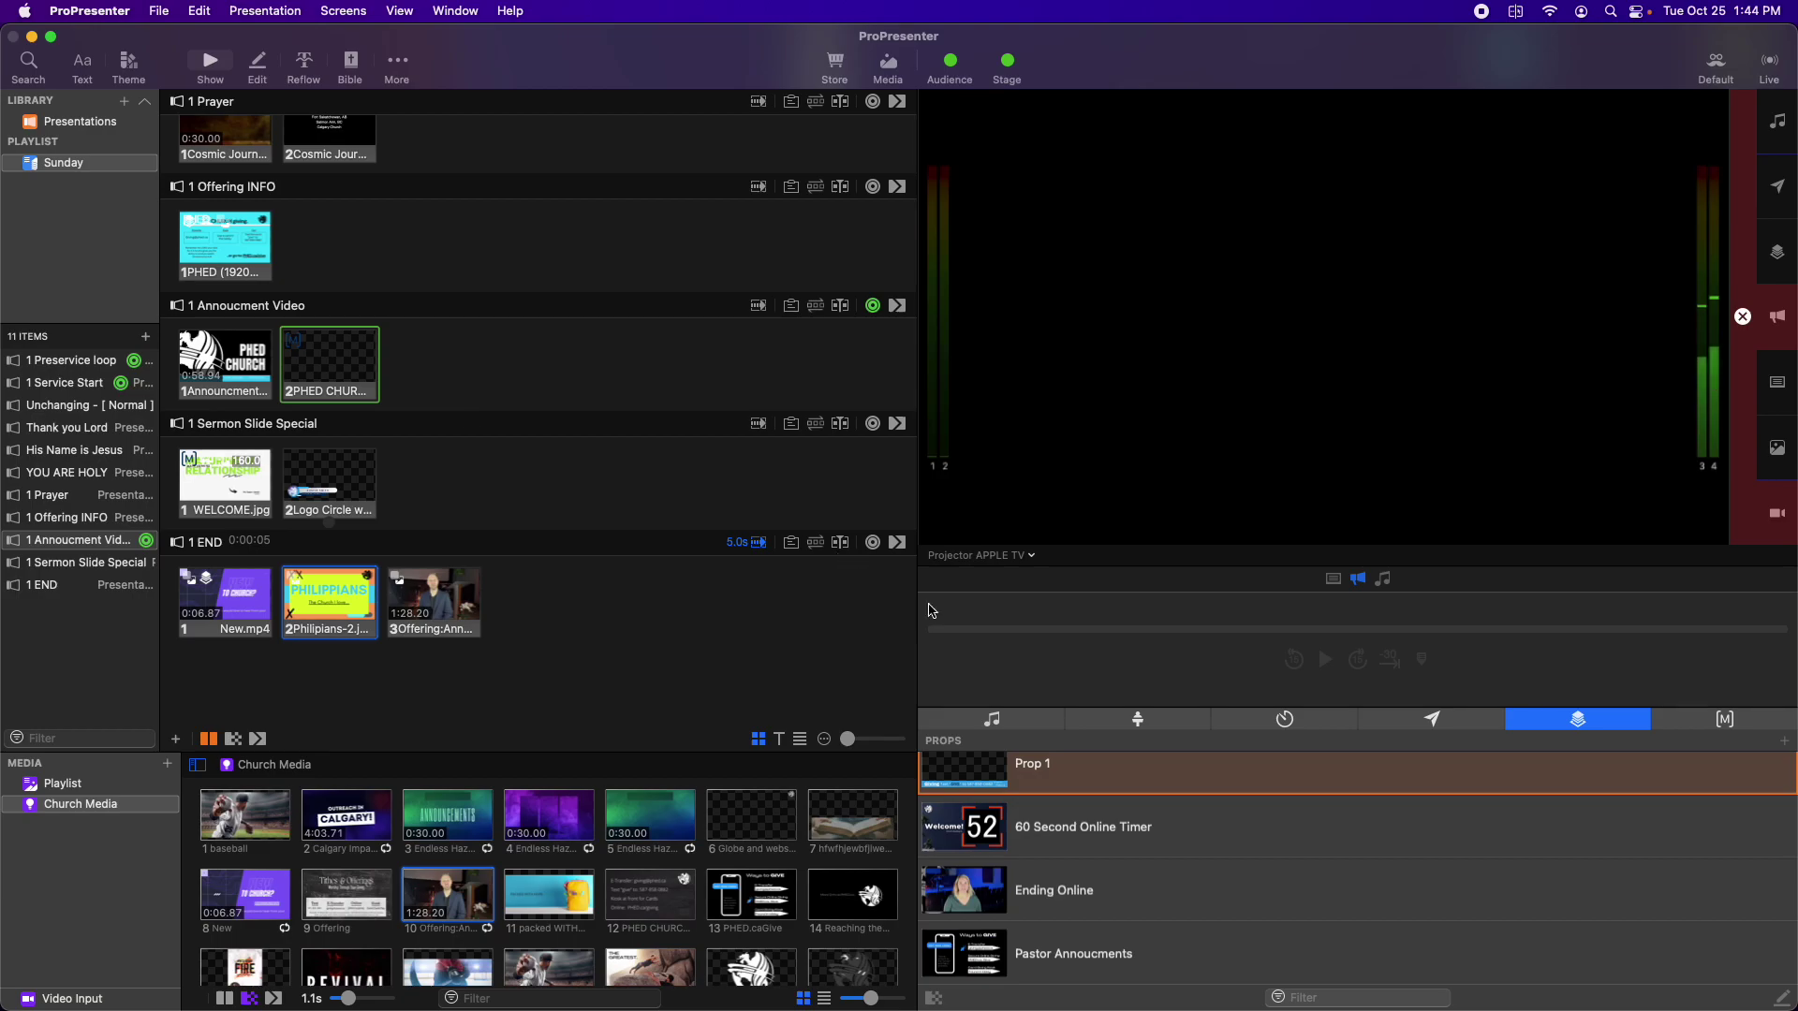
Step: Switch the output preview to LIVESTREAM to see the camera feed
click(981, 556)
click(965, 591)
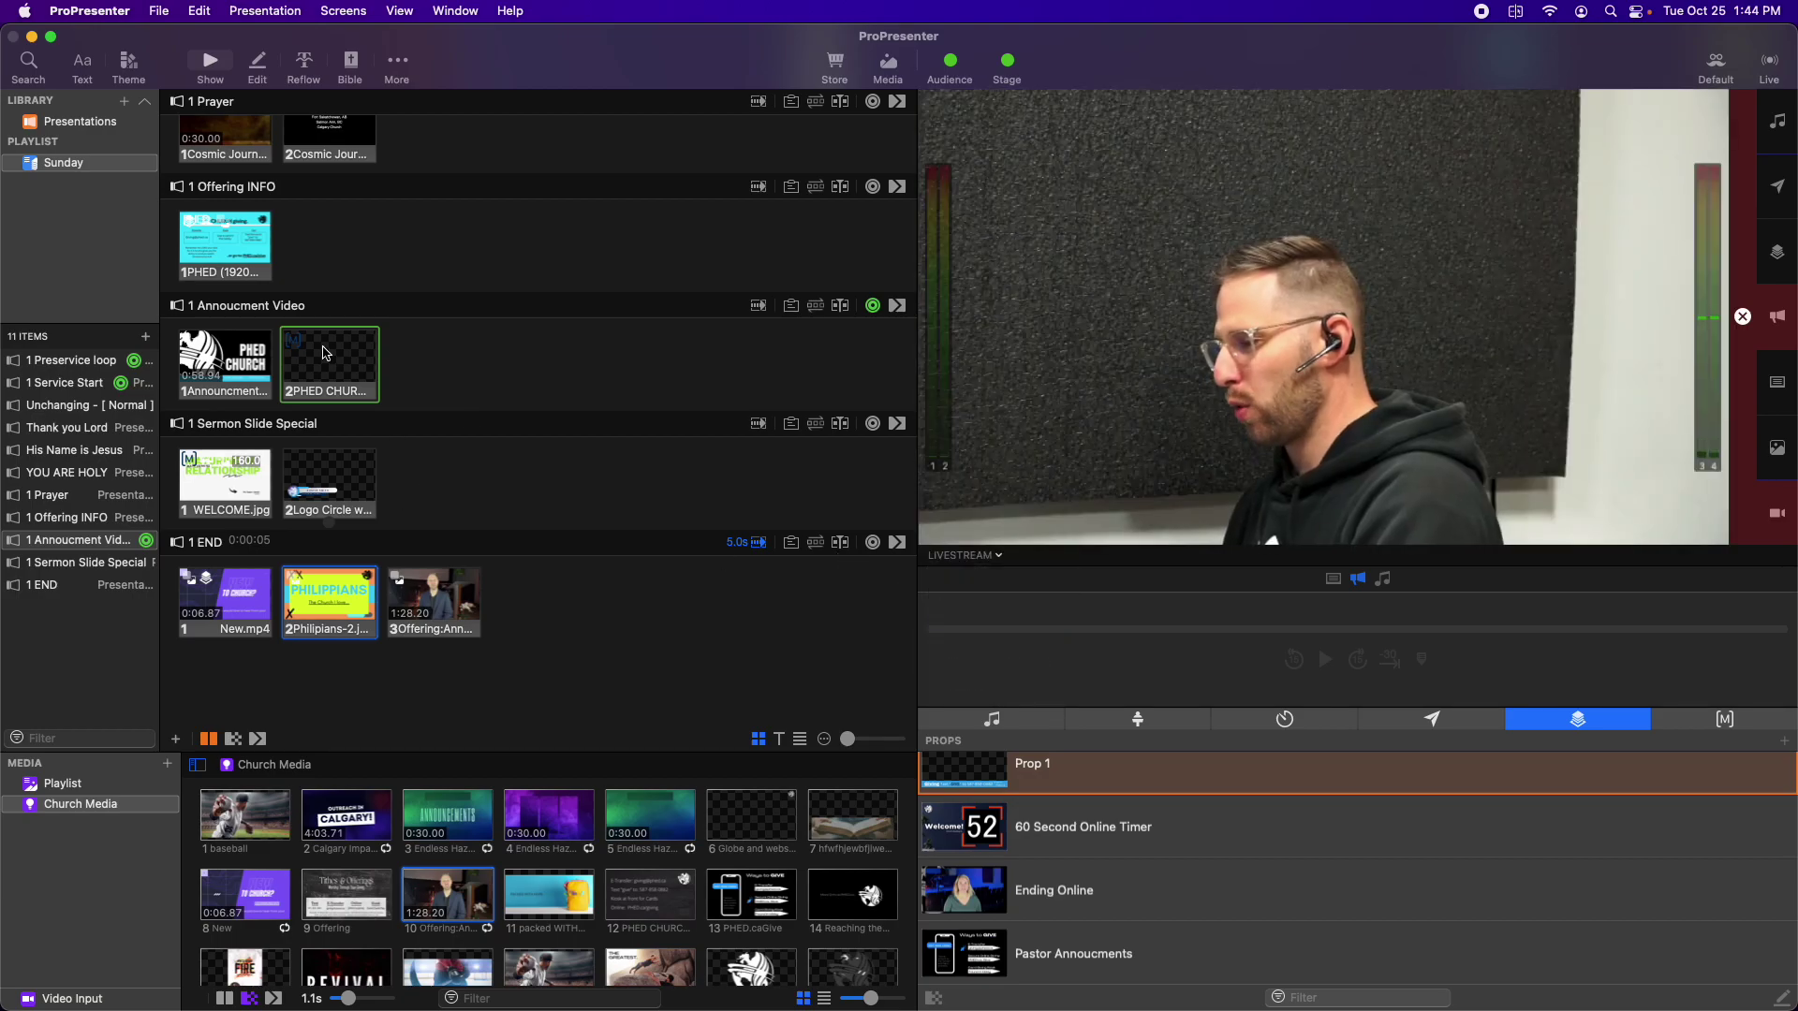